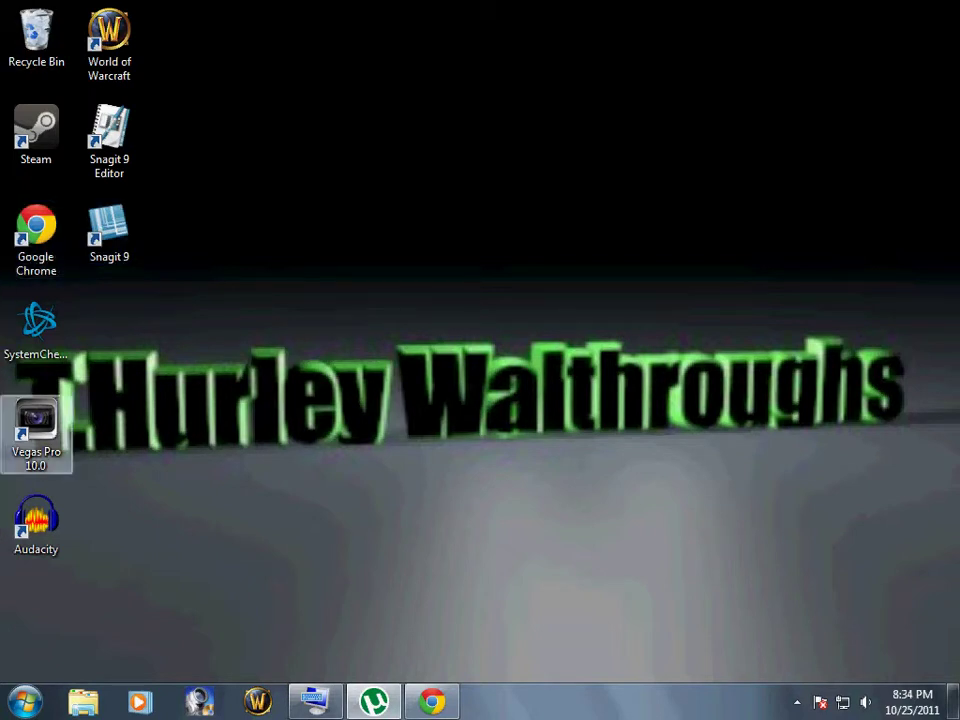
Step: Open Google Chrome in a maximized window and go to the Google homepage
{"action": "double_click", "coordinate": [36, 235]}
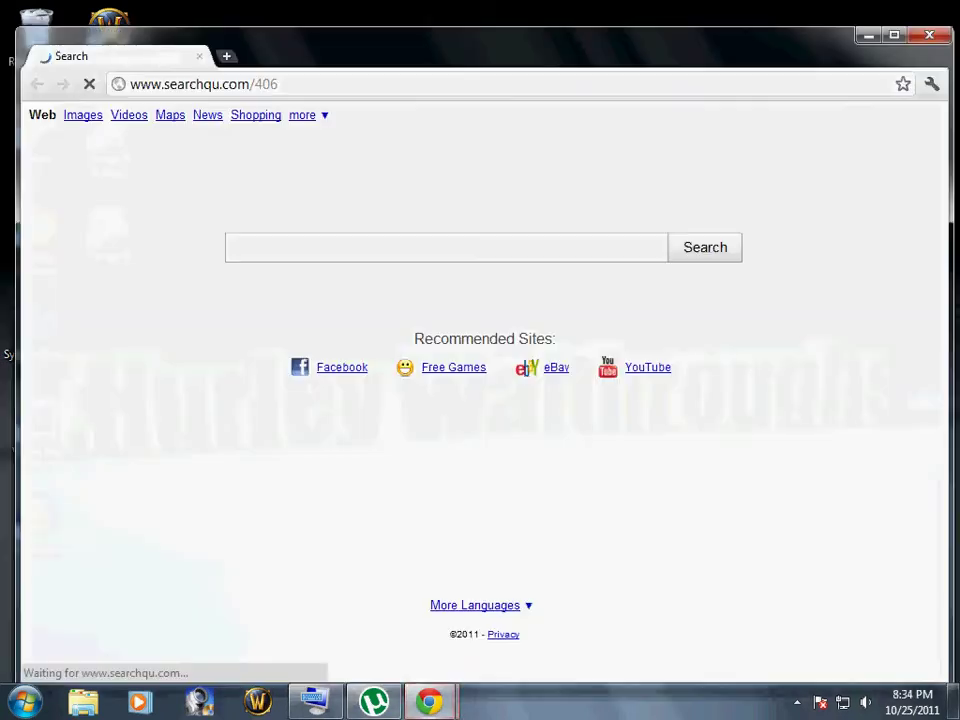
{"action": "left_click", "coordinate": [894, 35]}
{"action": "key", "text": "ctrl+l"}
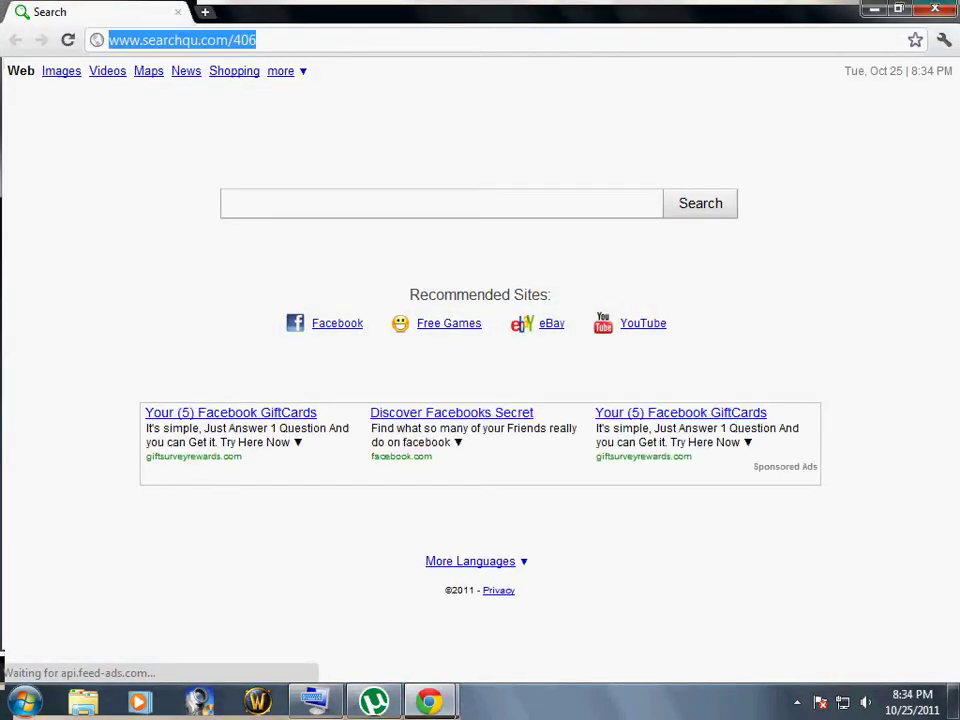
{"action": "type", "text": "google"}
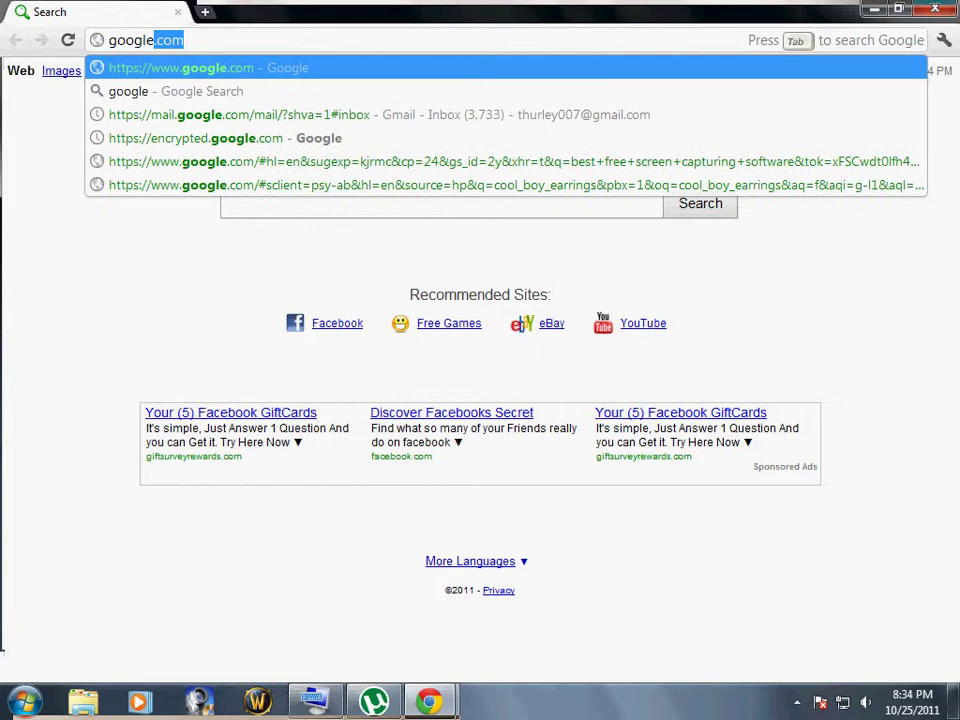
{"action": "key", "text": "Return"}
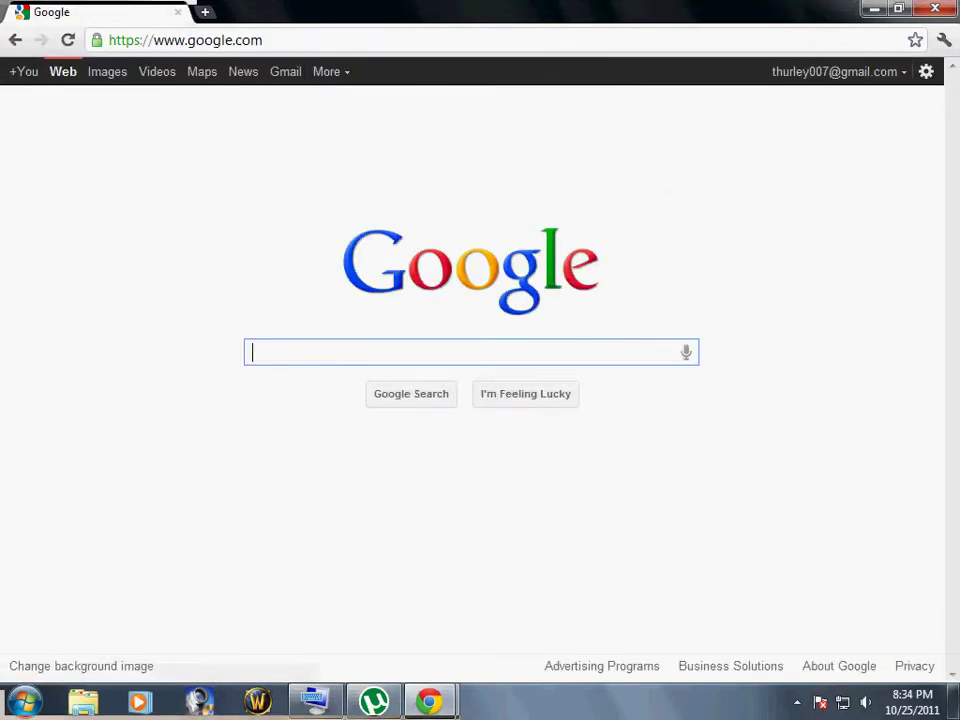
{"action": "type", "text": "utto"}
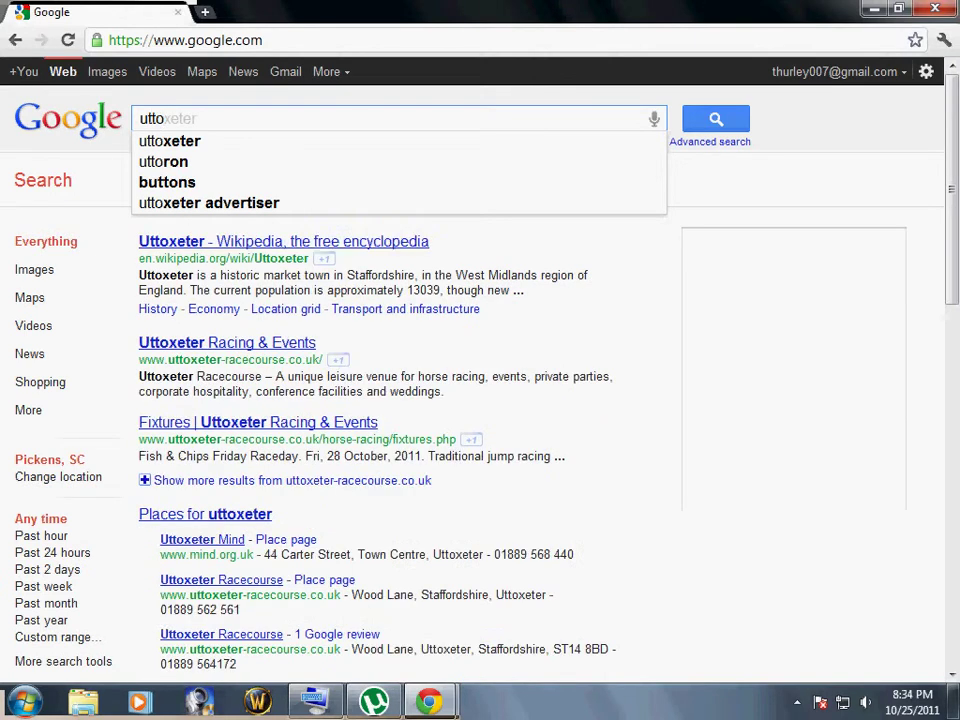
{"action": "key", "text": "BackSpace"}
{"action": "key", "text": "BackSpace"}
{"action": "type", "text": "orrent"}
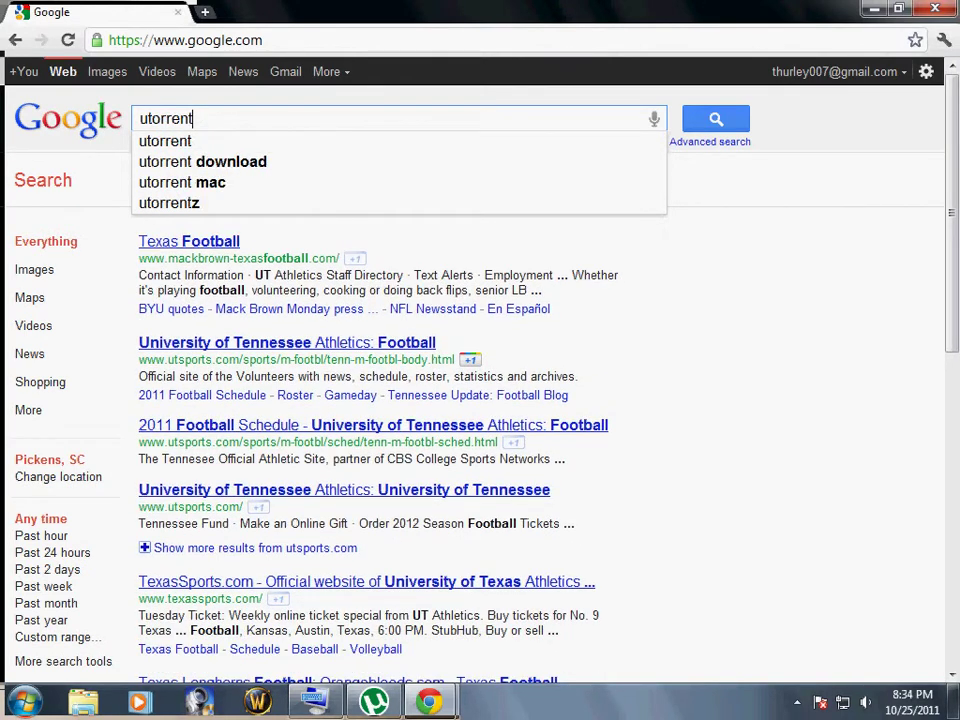
{"action": "key", "text": "Return"}
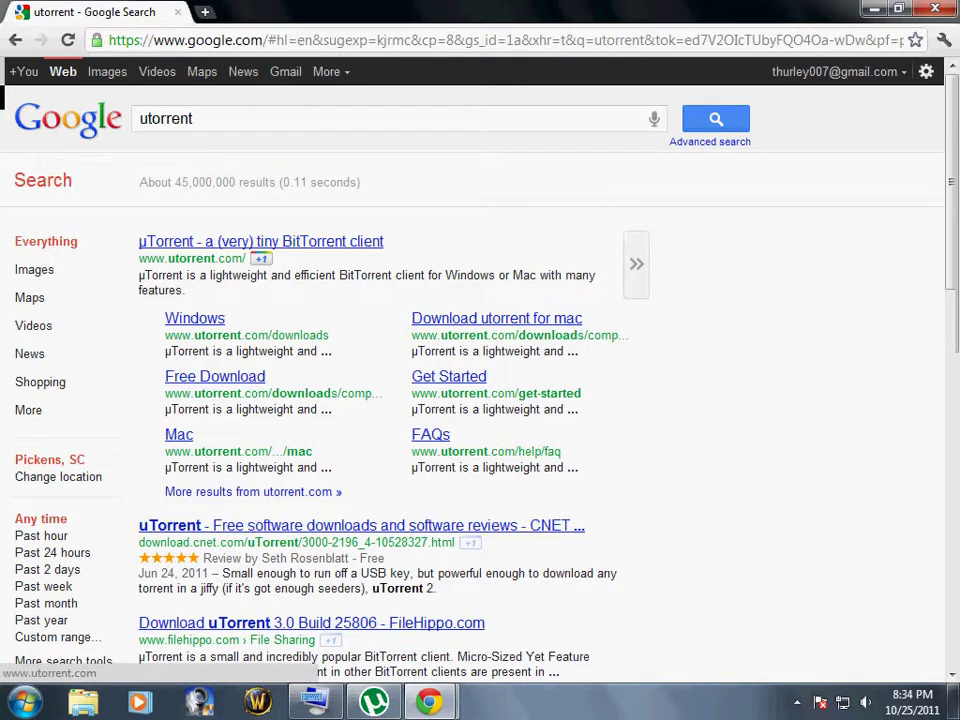
{"action": "left_click", "coordinate": [260, 241]}
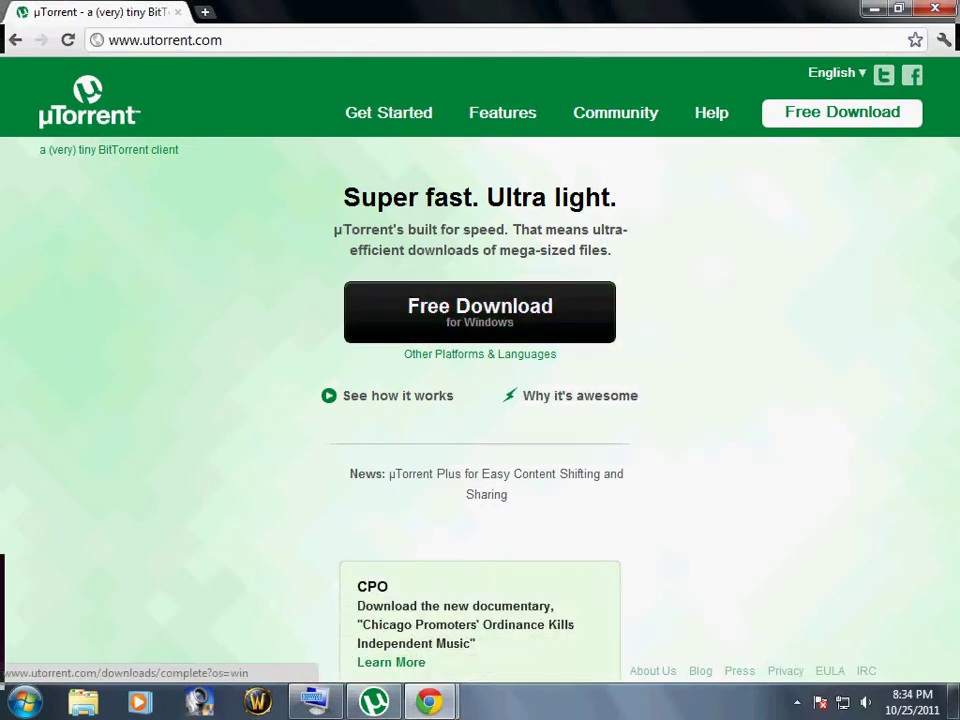
{"action": "triple_click", "coordinate": [585, 197]}
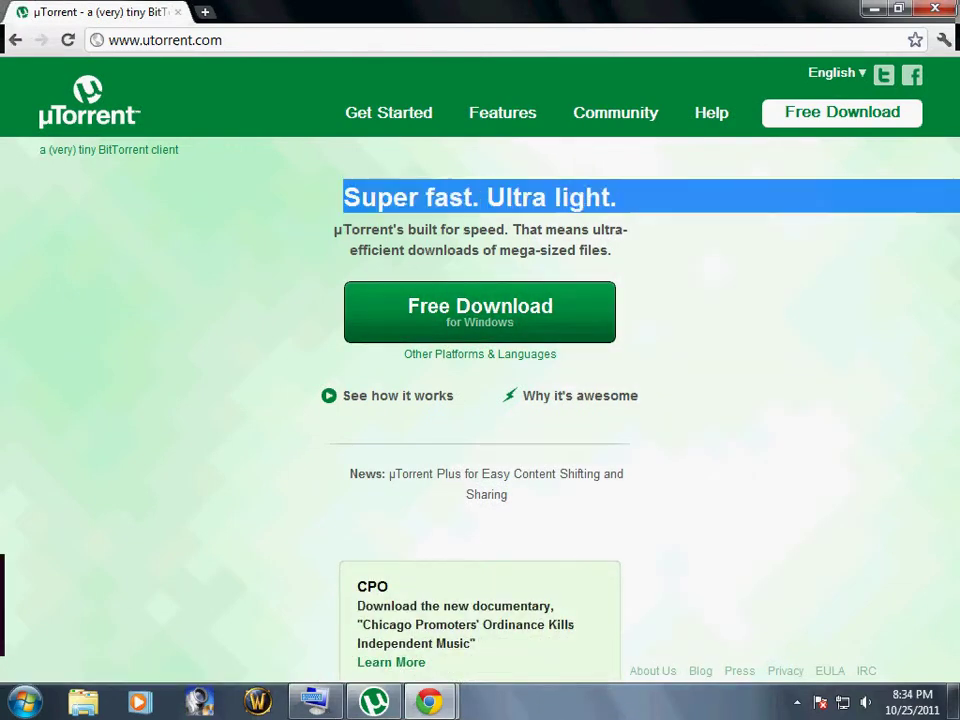
{"action": "double_click", "coordinate": [580, 197]}
{"action": "triple_click", "coordinate": [580, 197]}
{"action": "double_click", "coordinate": [516, 197]}
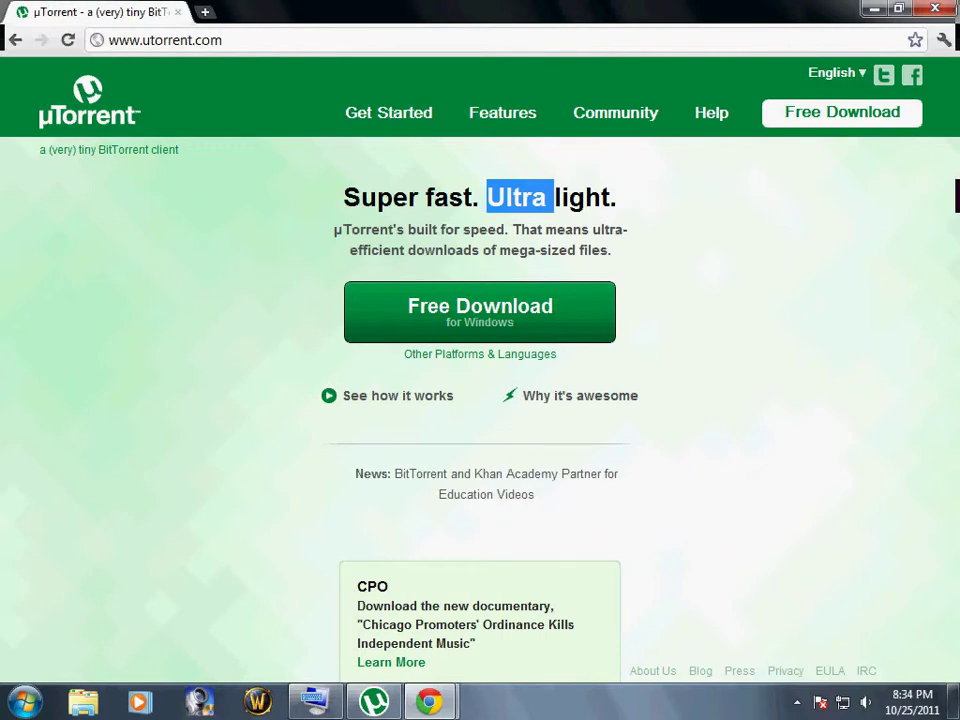
{"action": "triple_click", "coordinate": [516, 197]}
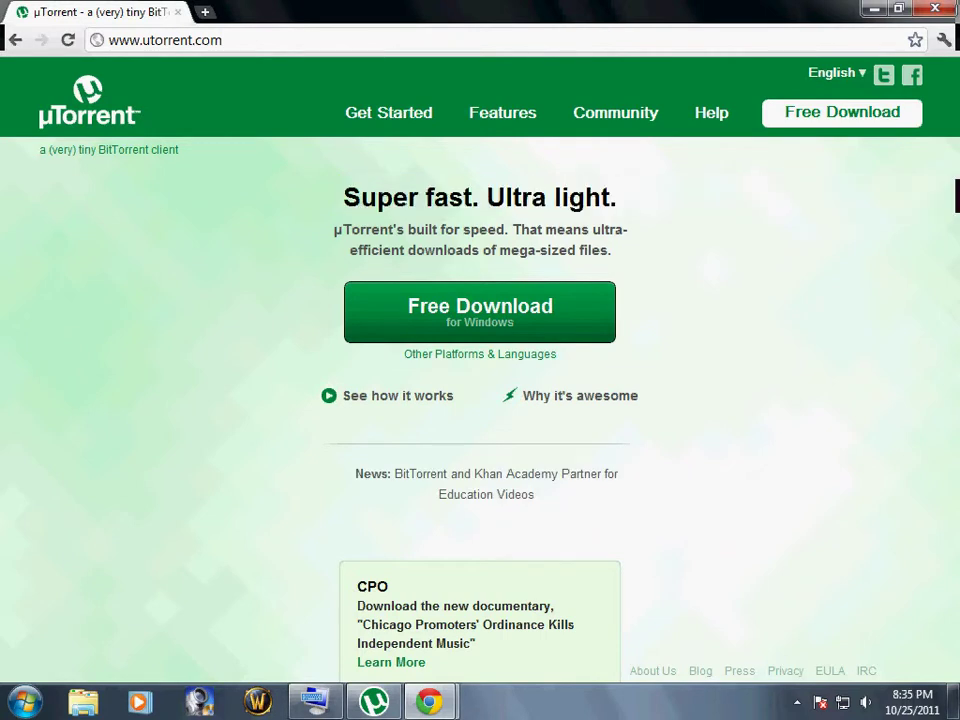
{"action": "triple_click", "coordinate": [448, 197]}
{"action": "left_click", "coordinate": [384, 197]}
{"action": "double_click", "coordinate": [384, 197]}
{"action": "left_click", "coordinate": [384, 197]}
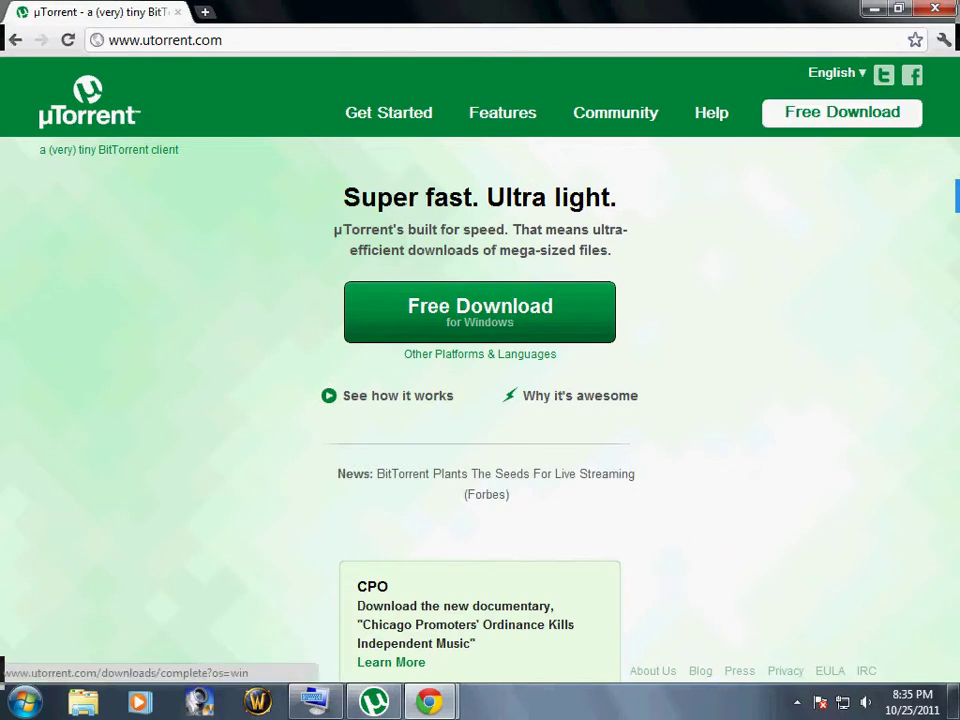
Step: Request the free µTorrent download for Windows from the site's homepage
{"action": "left_click", "coordinate": [480, 310]}
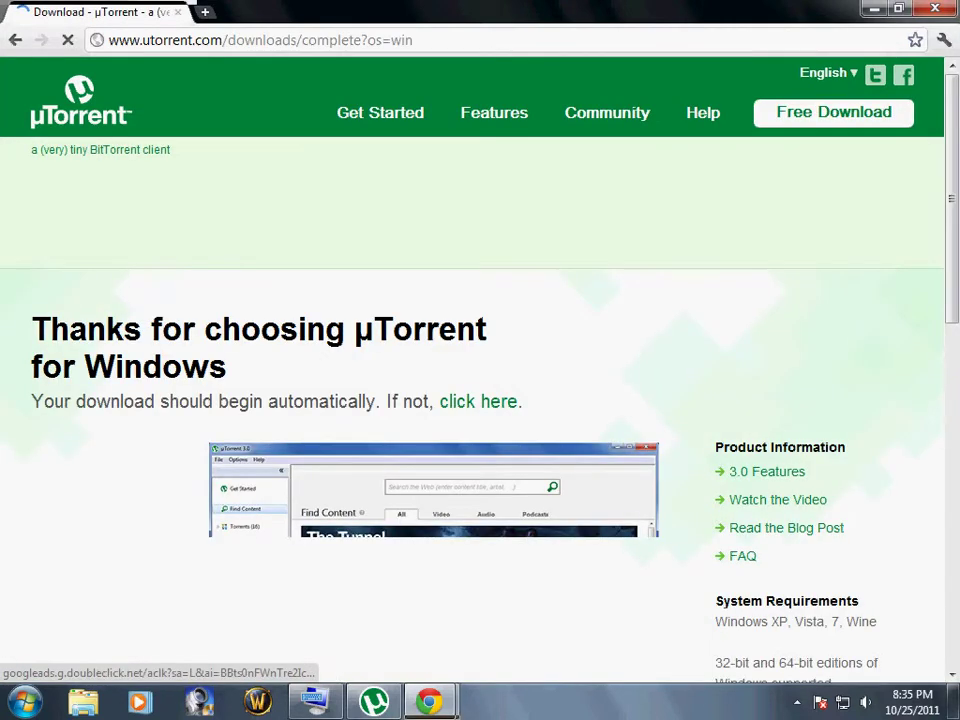
{"action": "scroll", "coordinate": [480, 370], "scroll_direction": "down", "scroll_amount": 4}
{"action": "scroll", "coordinate": [480, 370], "scroll_direction": "up", "scroll_amount": 1}
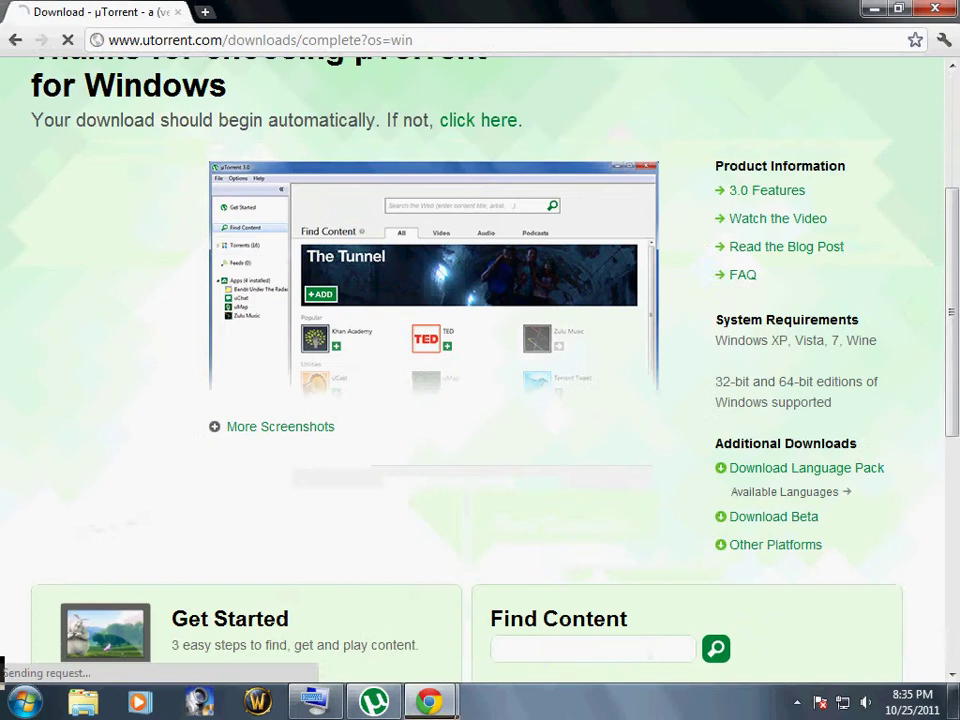
{"action": "left_click", "coordinate": [354, 663]}
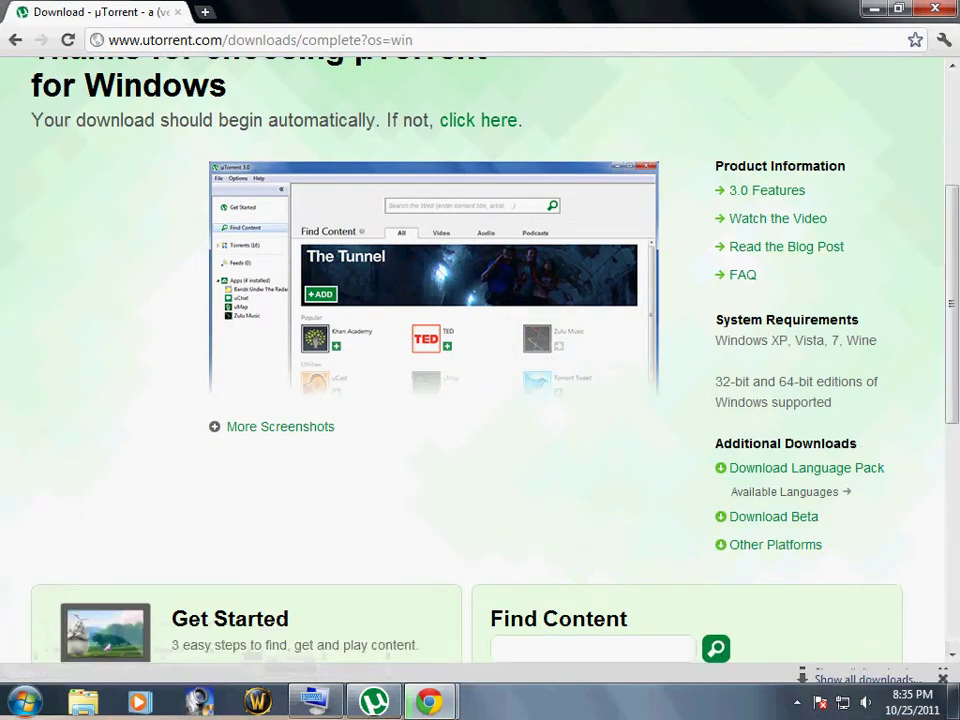
{"action": "scroll", "coordinate": [480, 370], "scroll_direction": "up", "scroll_amount": 3}
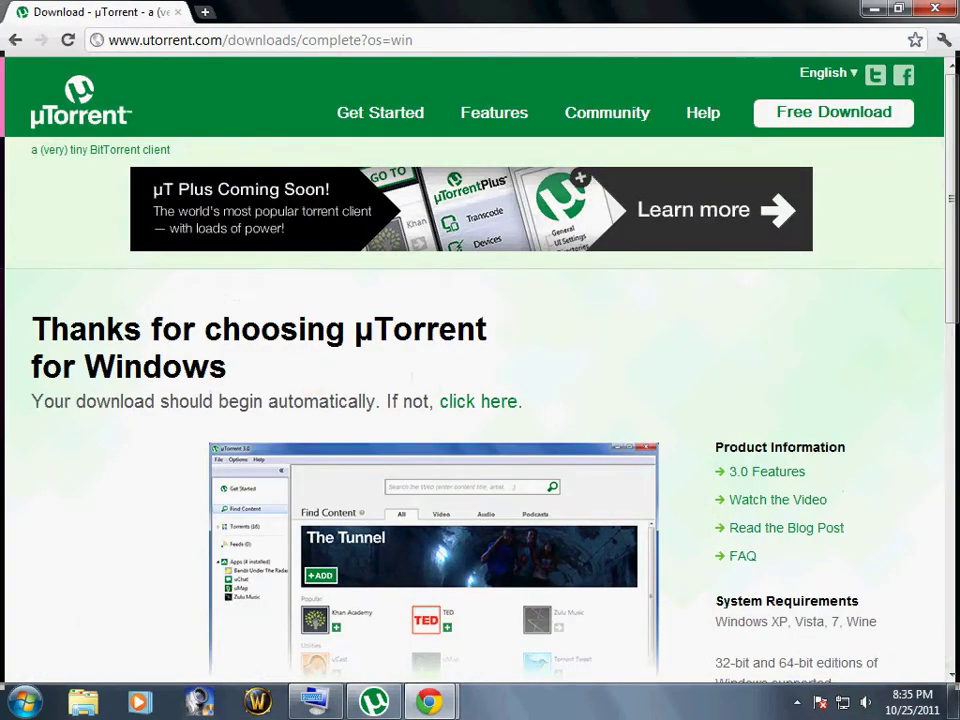
Step: Go to the KickassTorrents website at kickasstorrents.com
{"action": "key", "text": "ctrl+l"}
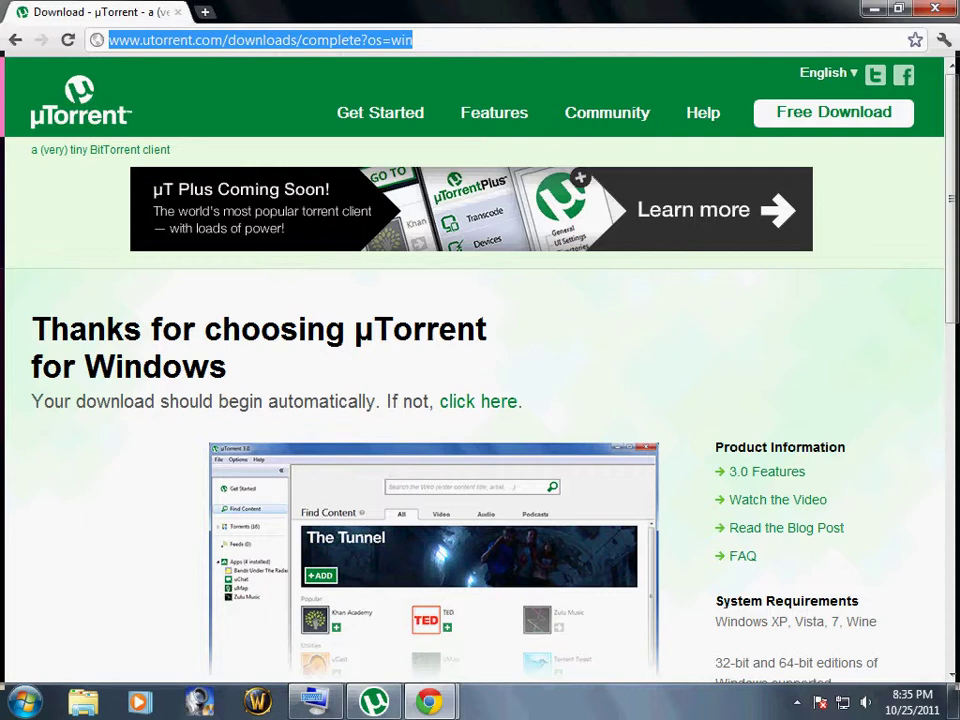
{"action": "type", "text": "kick"}
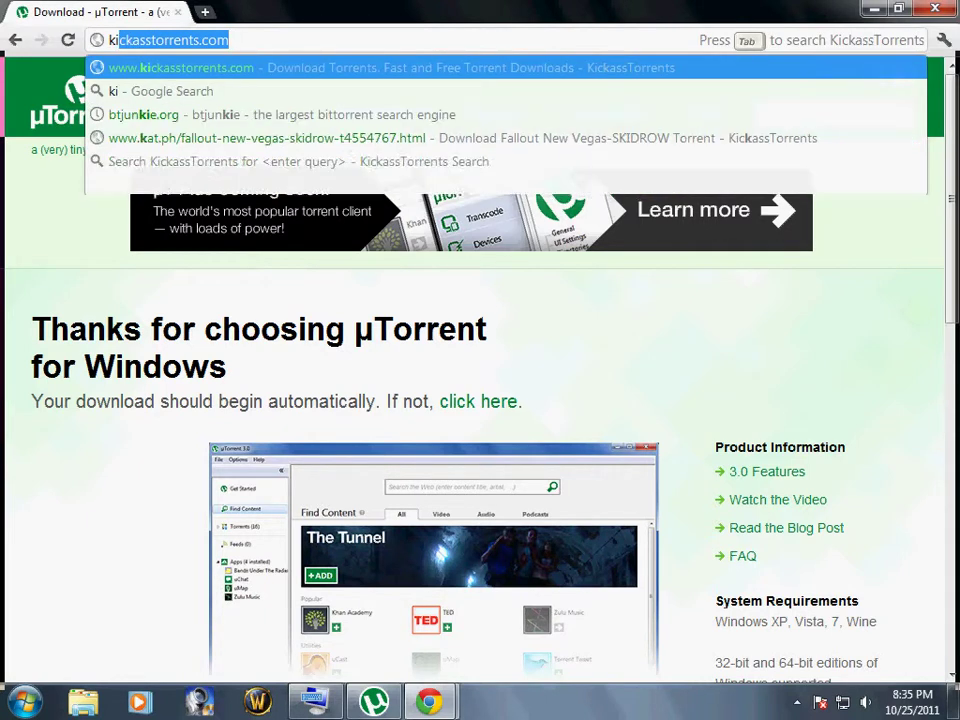
{"action": "type", "text": "ass"}
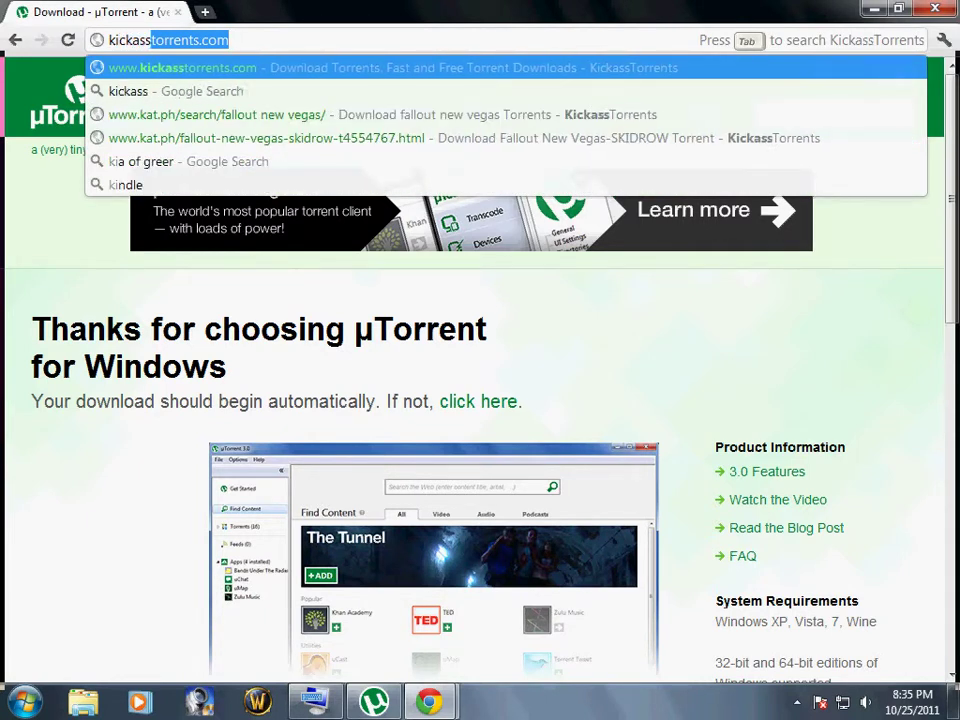
{"action": "type", "text": "torrent"}
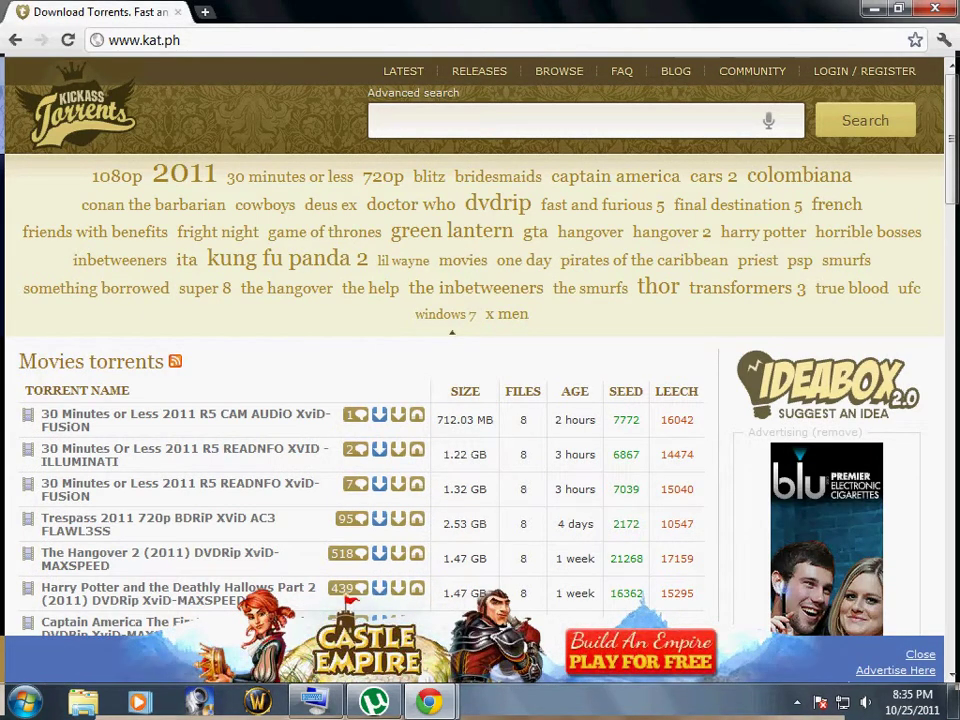
Step: Go to the torrent search site btjunkie.org
{"action": "key", "text": "ctrl+l"}
{"action": "type", "text": "bt"}
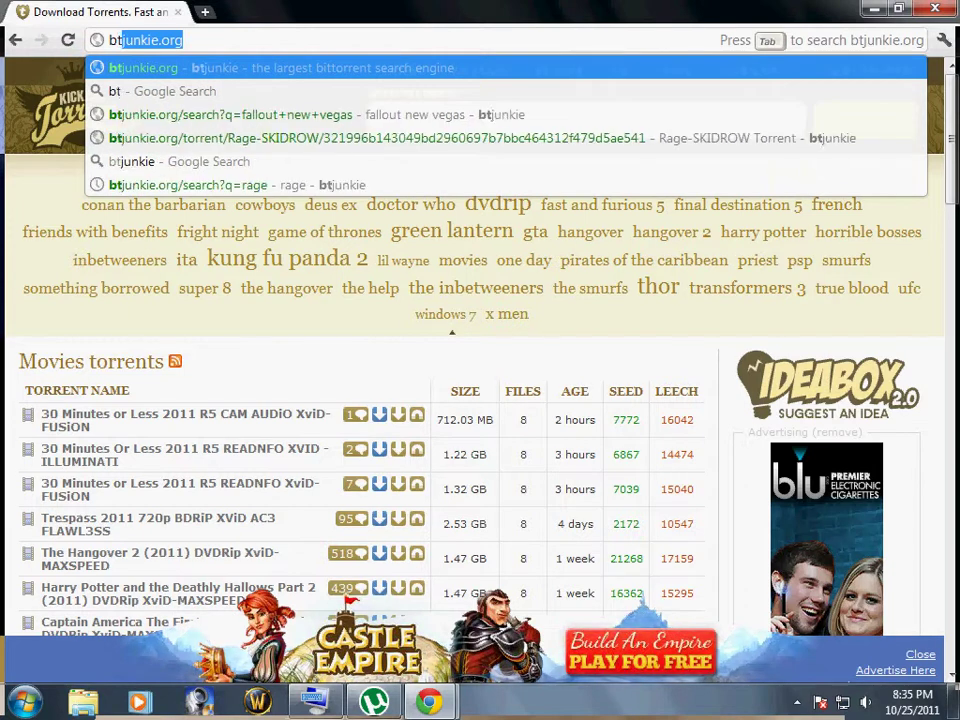
{"action": "type", "text": "junkie"}
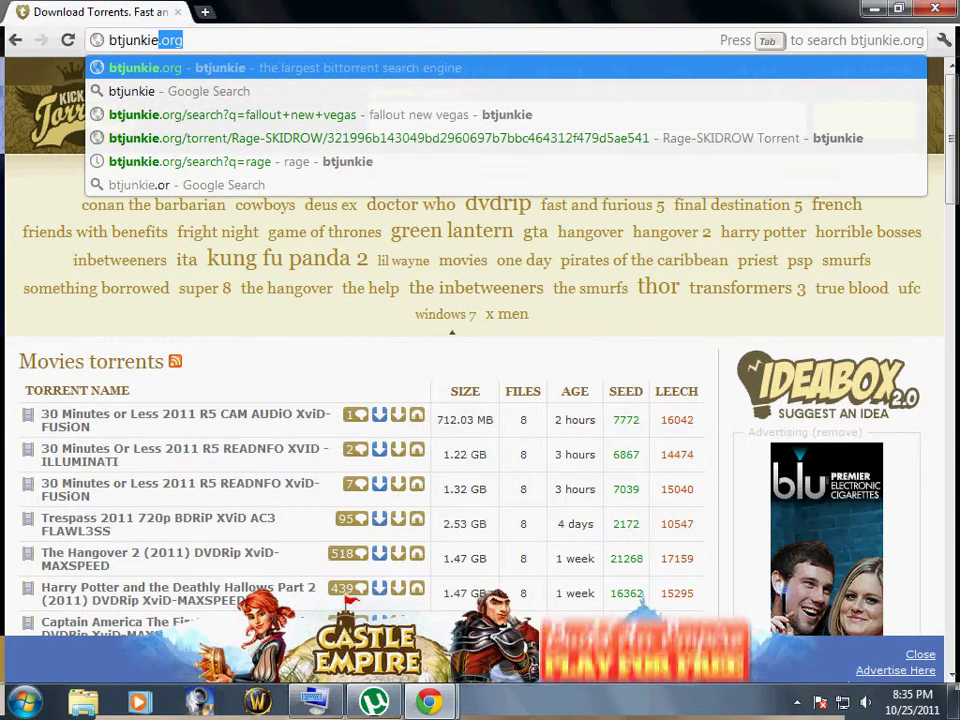
{"action": "key", "text": "Return"}
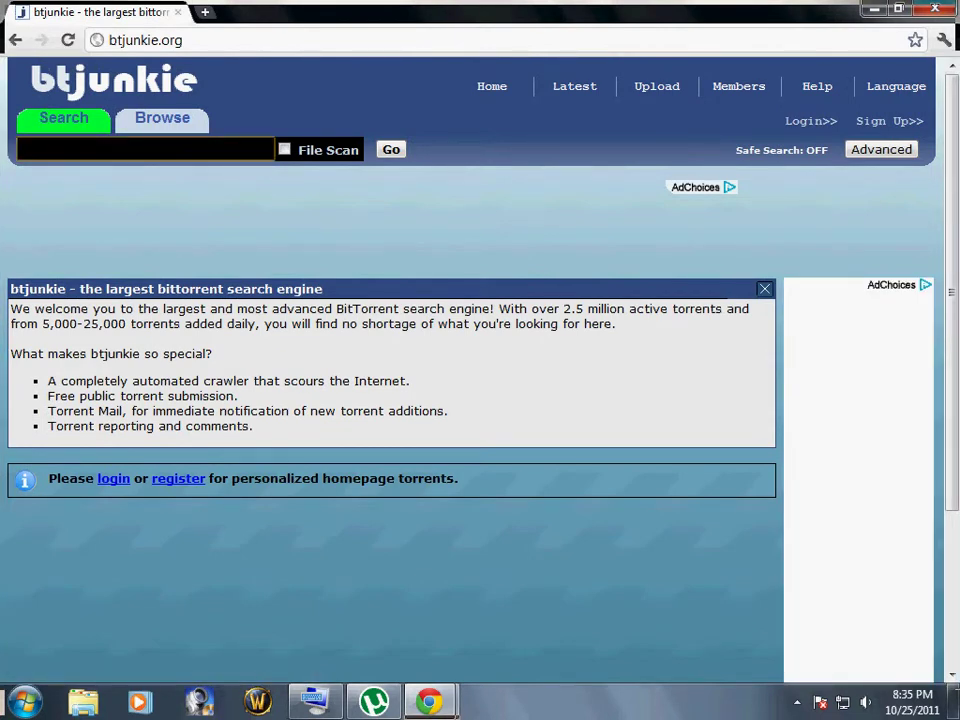
Step: Search btjunkie for "harry potter trailer" and open the "Harry Potter and the Deathly Hallows trailer 1080p" result
{"action": "type", "text": "harry"}
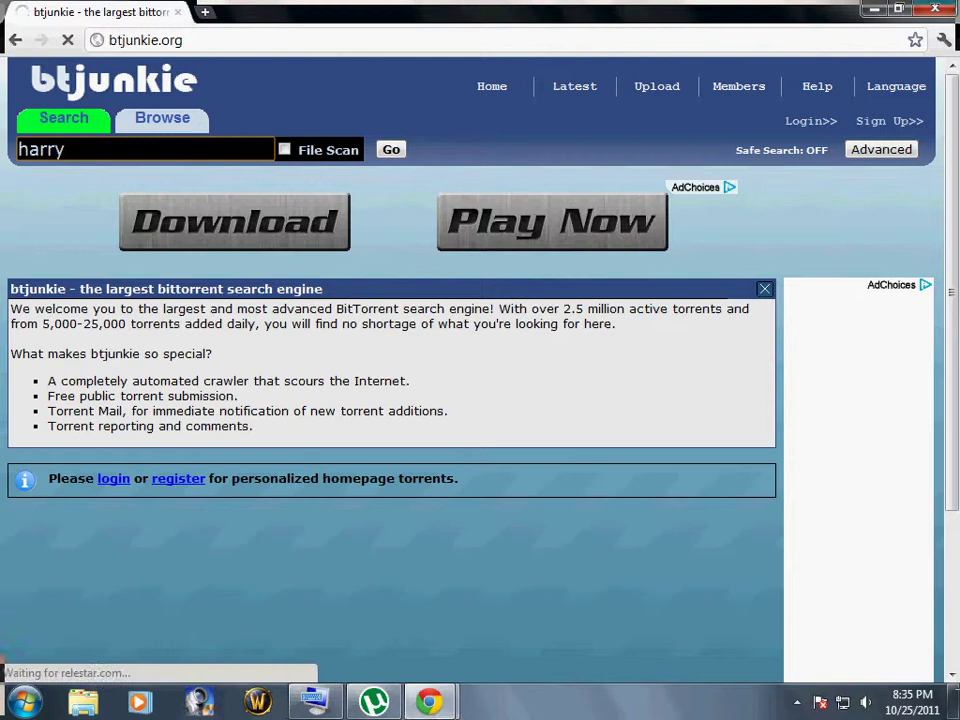
{"action": "left_click", "coordinate": [315, 701]}
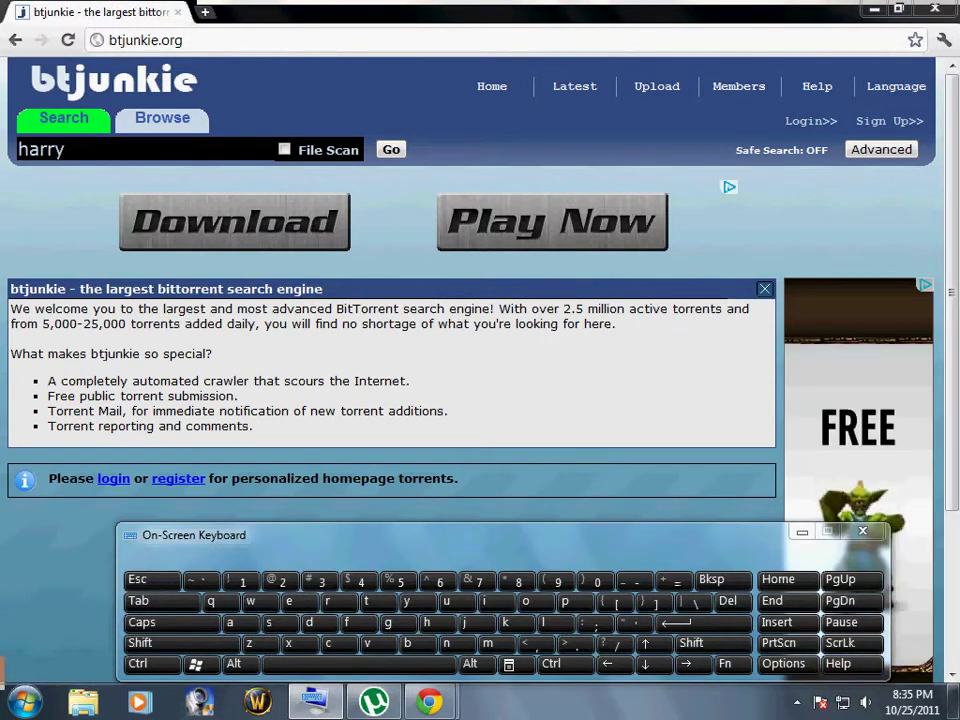
{"action": "type", "text": "p"}
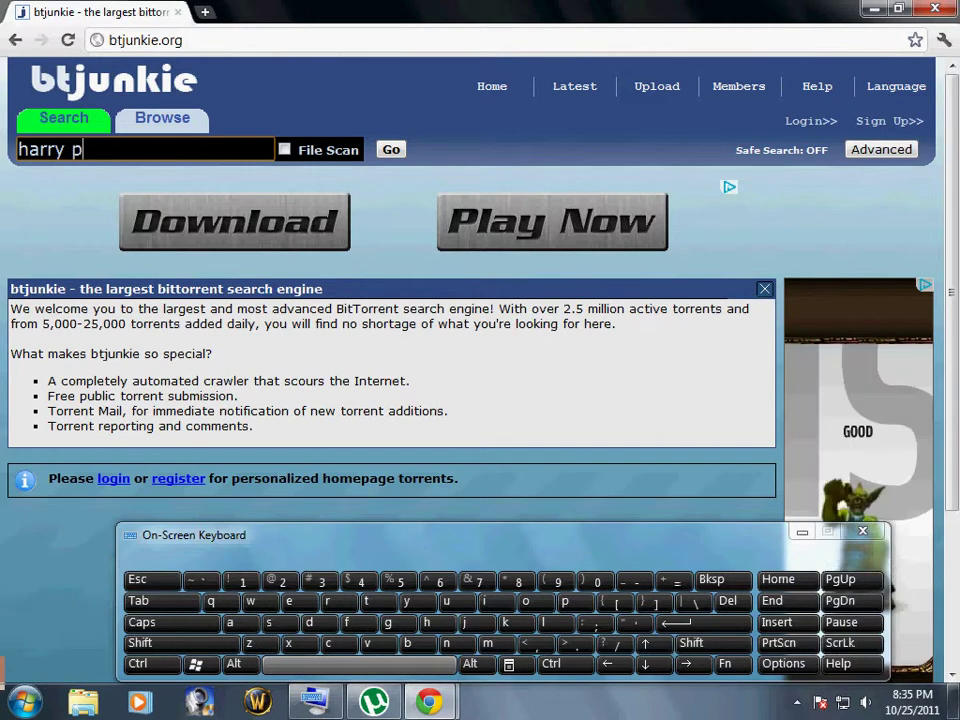
{"action": "type", "text": "otter"}
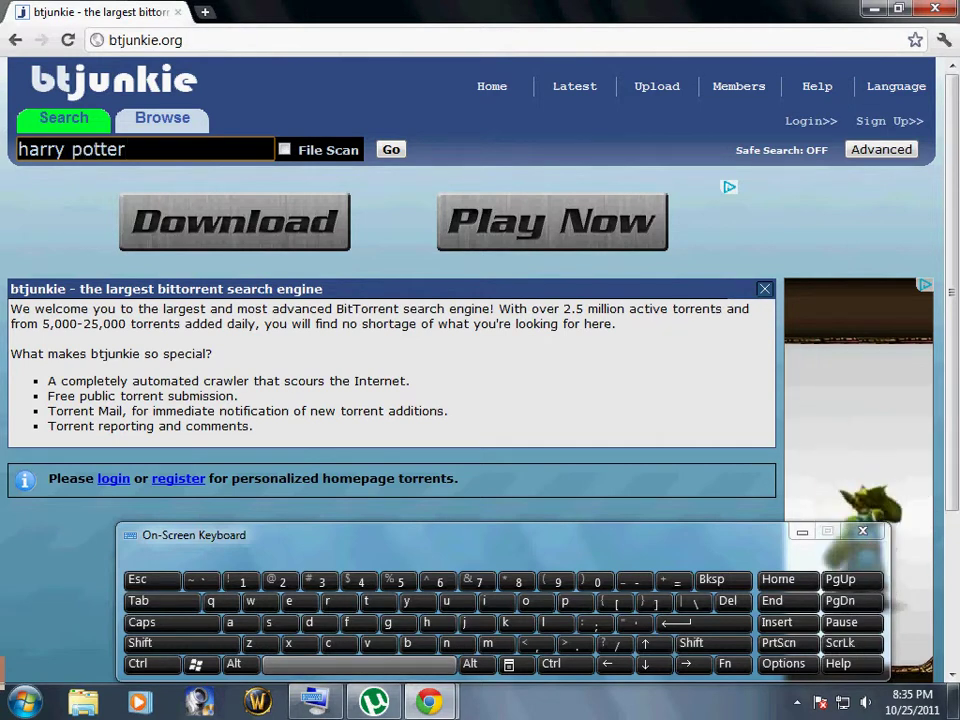
{"action": "type", "text": " tra"}
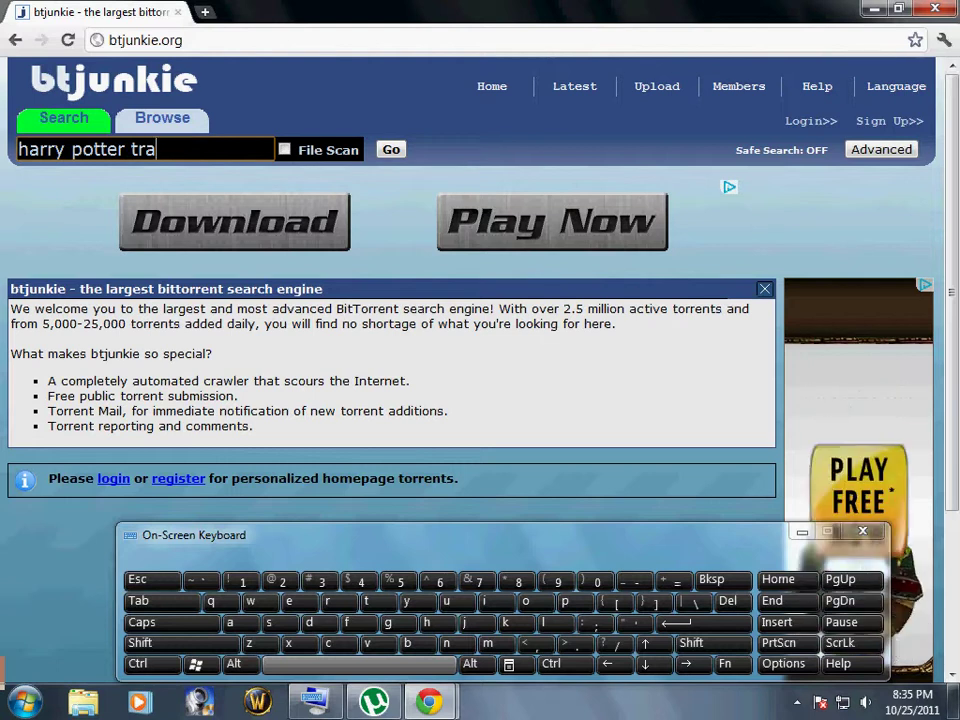
{"action": "type", "text": "il"}
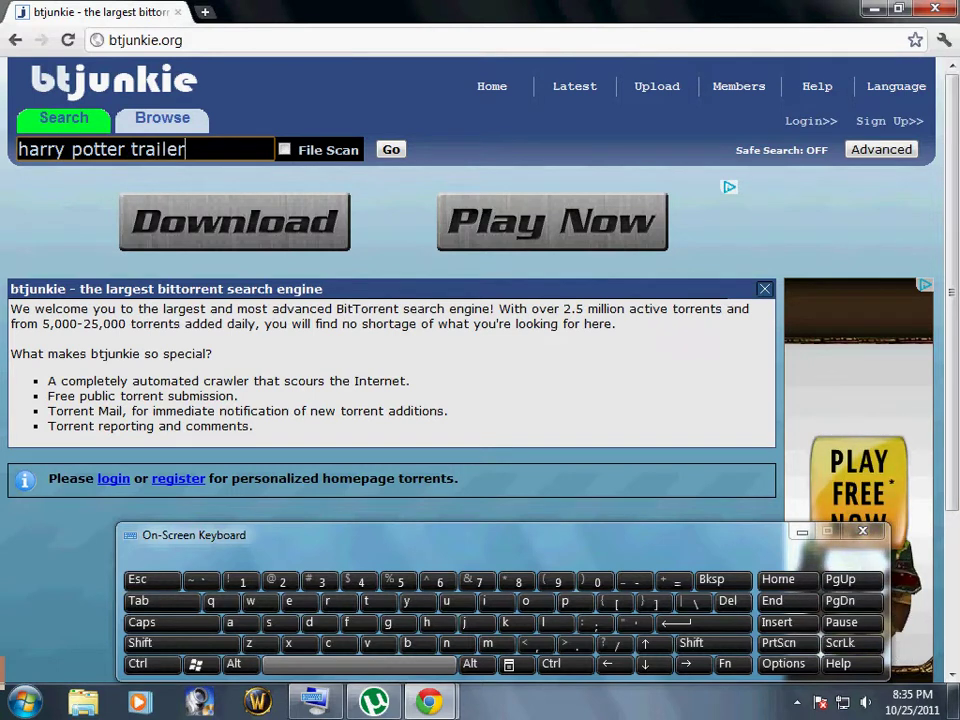
{"action": "type", "text": "er"}
{"action": "key", "text": "Return"}
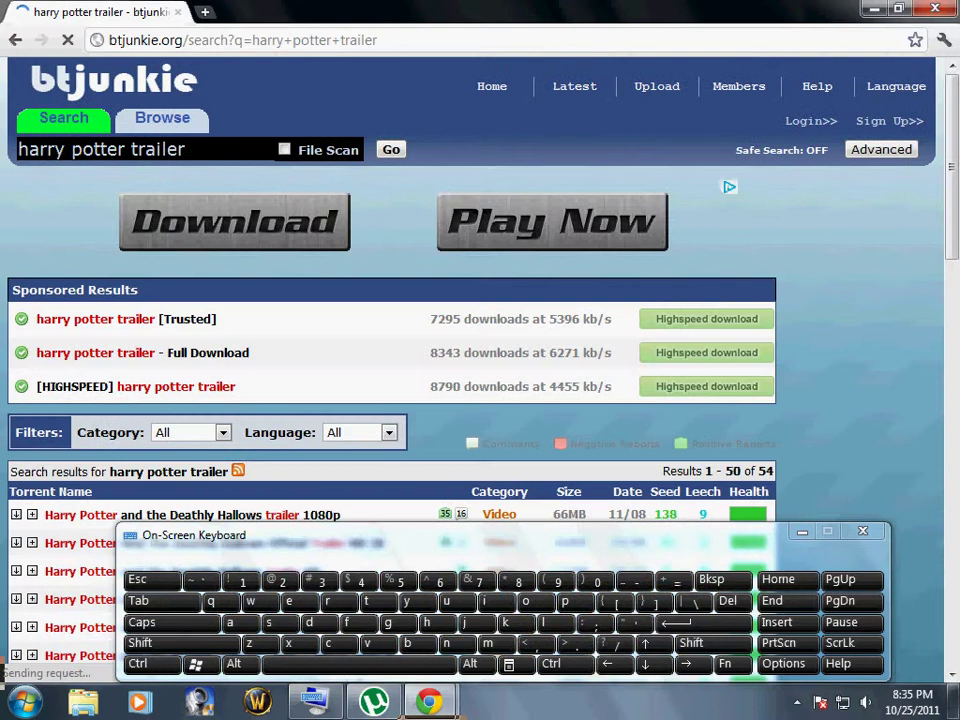
{"action": "scroll", "coordinate": [200, 421], "scroll_direction": "down", "scroll_amount": 1}
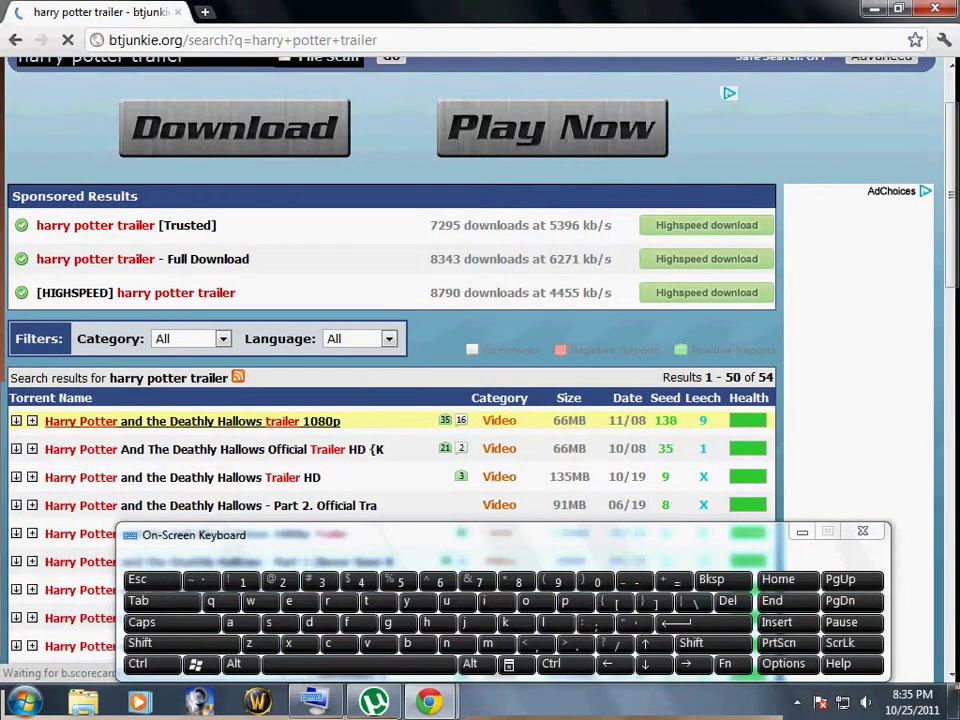
{"action": "left_click", "coordinate": [192, 421]}
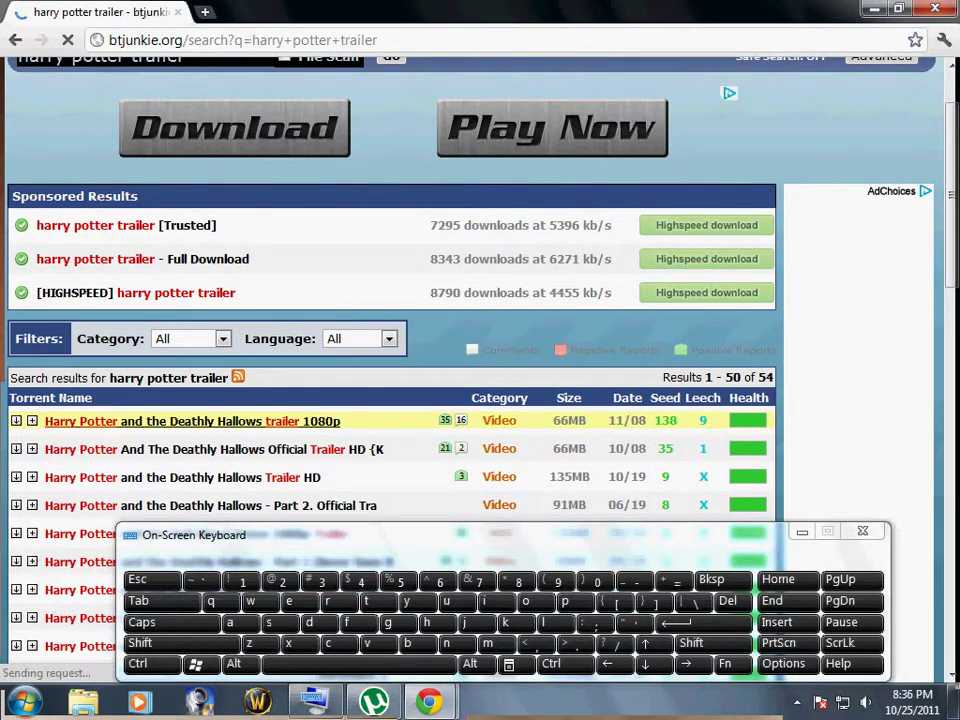
Step: Review the torrent's user comments, revealing the one hidden below the viewing threshold, and return to the torrent download options
{"action": "scroll", "coordinate": [400, 300], "scroll_direction": "down", "scroll_amount": 3}
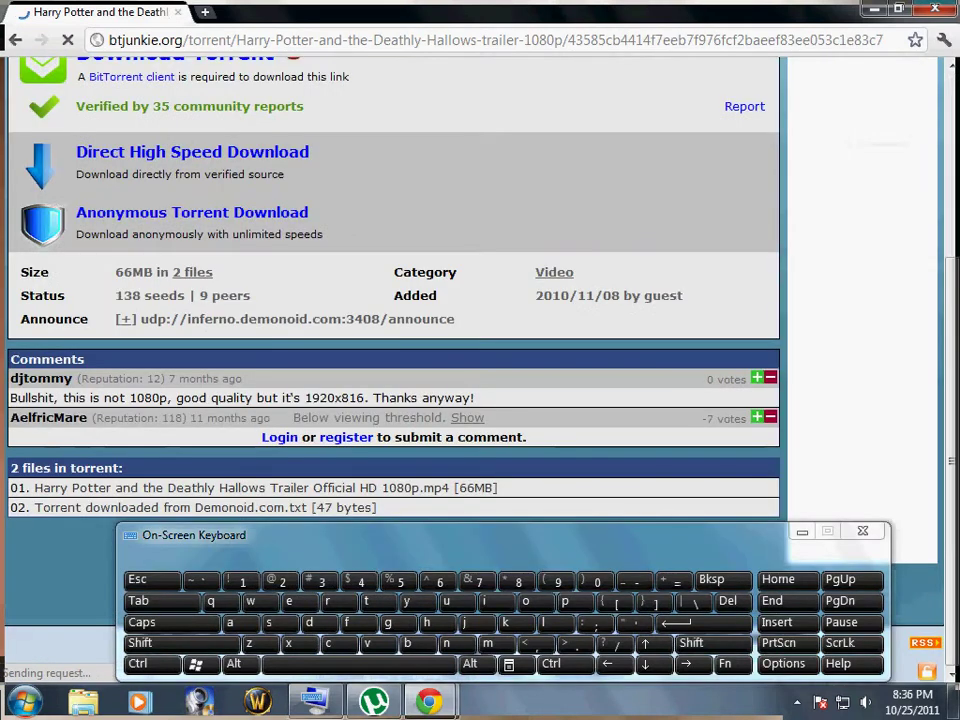
{"action": "left_click_drag", "start_coordinate": [198, 398], "coordinate": [397, 398]}
{"action": "left_click_drag", "start_coordinate": [475, 398], "coordinate": [216, 398]}
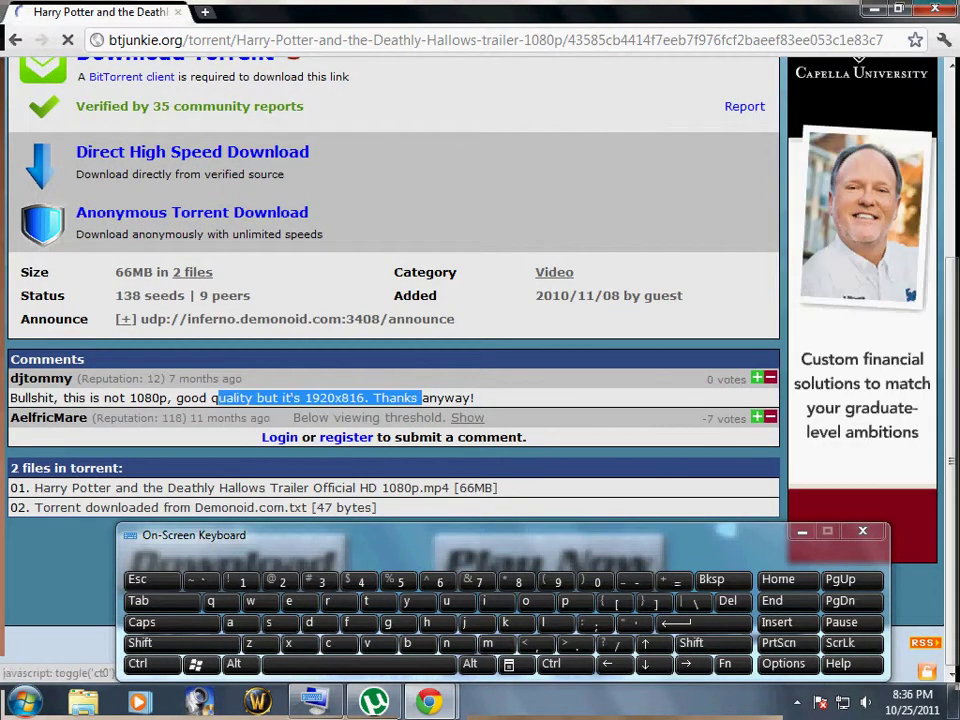
{"action": "left_click", "coordinate": [467, 418]}
{"action": "scroll", "coordinate": [467, 418], "scroll_direction": "up", "scroll_amount": 3}
{"action": "scroll", "coordinate": [467, 418], "scroll_direction": "down", "scroll_amount": 3}
{"action": "left_click_drag", "start_coordinate": [956, 610], "coordinate": [957, 530]}
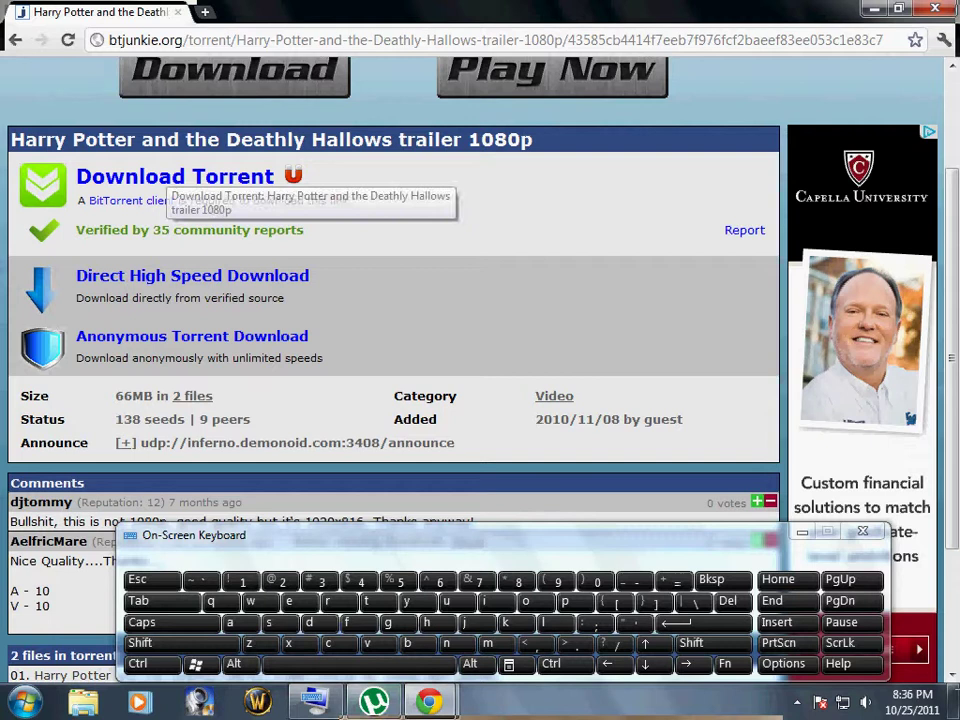
Step: Download the "Harry Potter and the Deathly Hallows trailer 1080p" torrent file, open it in µTorrent and accept the proposed save location
{"action": "left_click", "coordinate": [175, 177]}
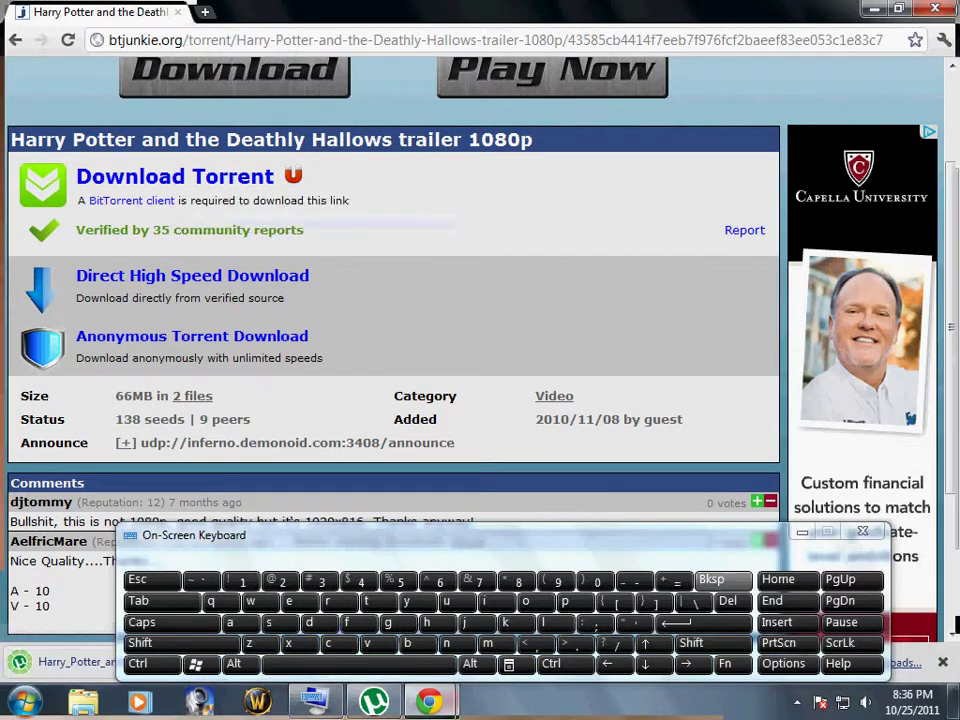
{"action": "left_click", "coordinate": [802, 532]}
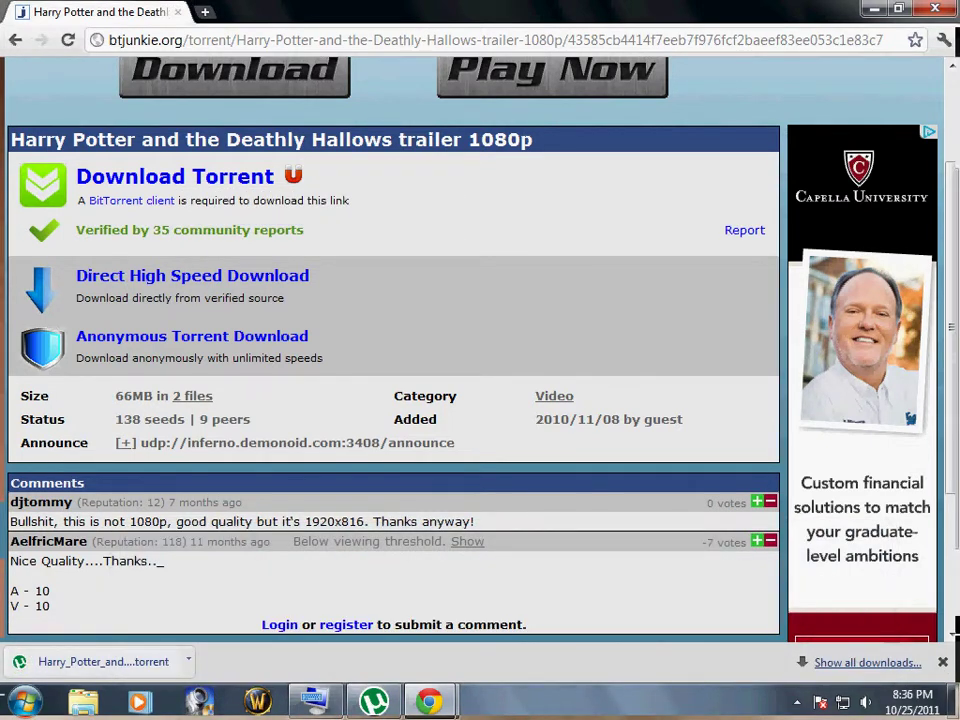
{"action": "left_click", "coordinate": [103, 662]}
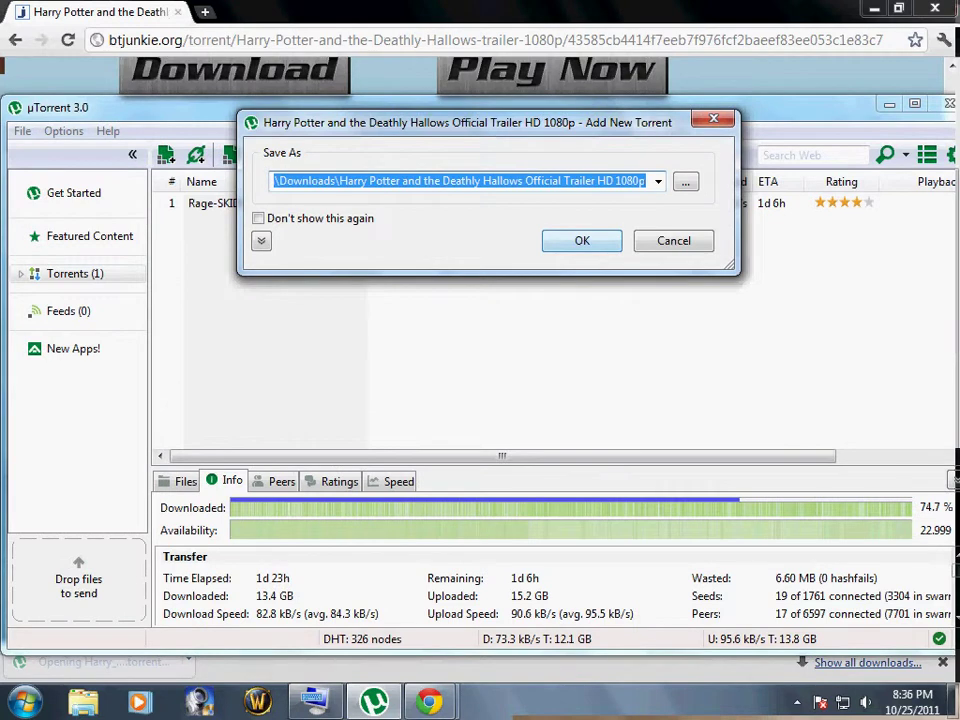
{"action": "left_click", "coordinate": [582, 241]}
Step: Pause the Rage-SKIDROW torrent in the download list
{"action": "right_click", "coordinate": [387, 202]}
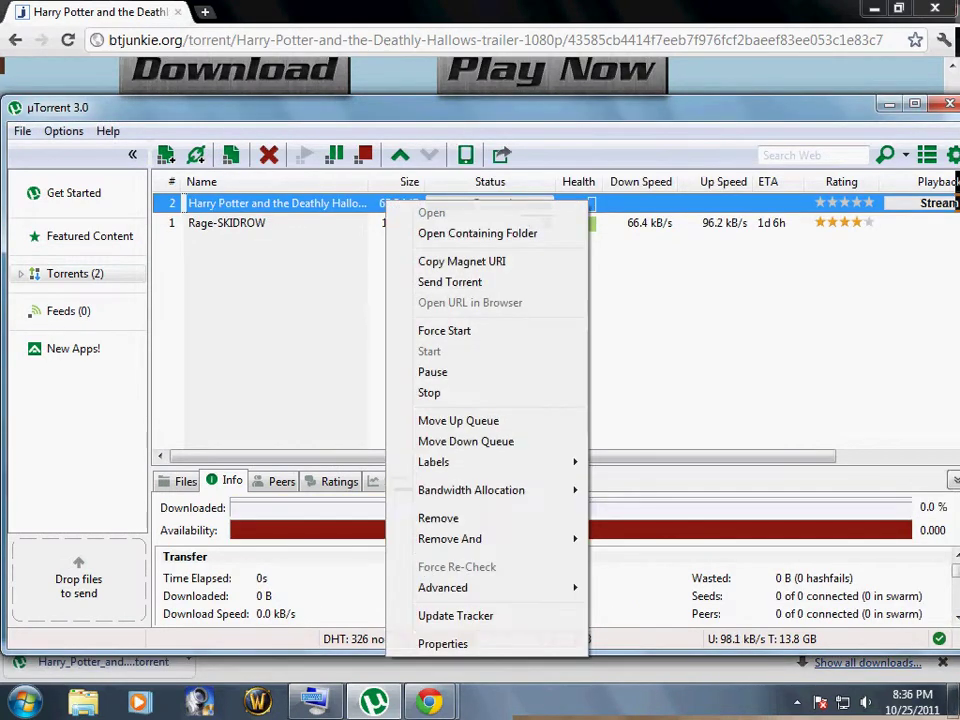
{"action": "right_click", "coordinate": [320, 223]}
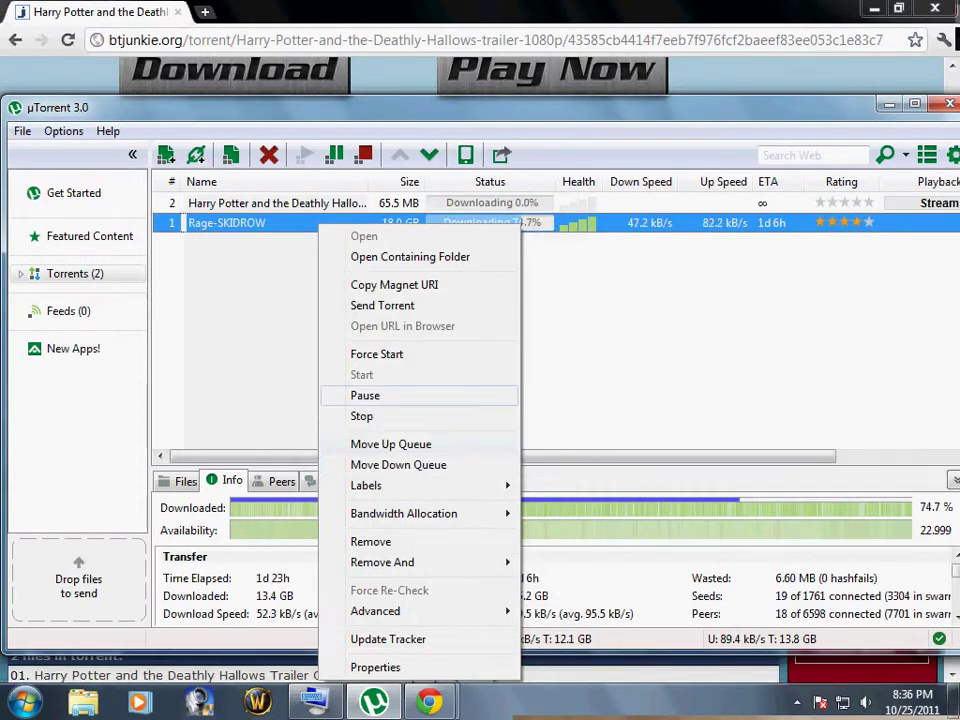
{"action": "left_click", "coordinate": [365, 395]}
{"action": "left_click", "coordinate": [400, 375]}
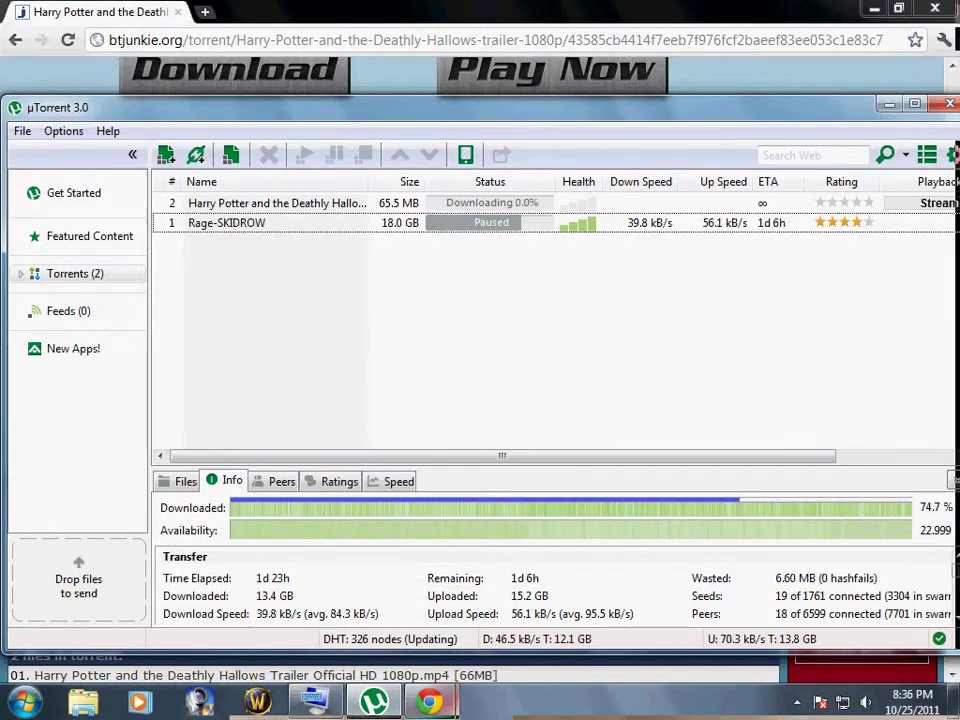
{"action": "left_click", "coordinate": [797, 703]}
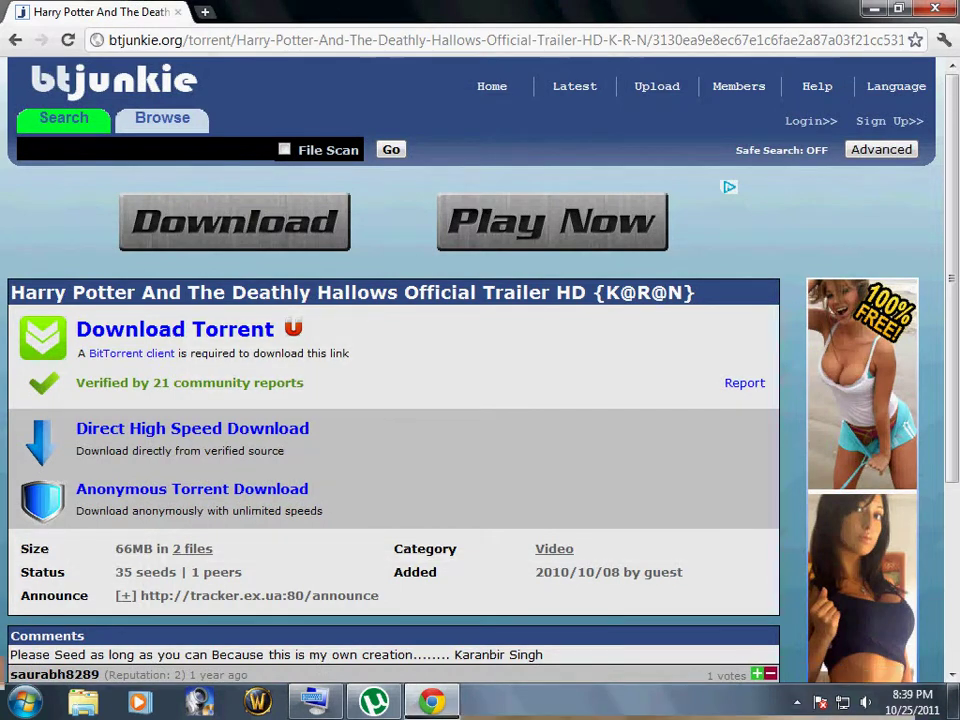
Step: Request the "Harry Potter And The Deathly Hallows Official Trailer HD" torrent through its magnet link and allow µTorrent to launch for it
{"action": "left_click", "coordinate": [374, 702]}
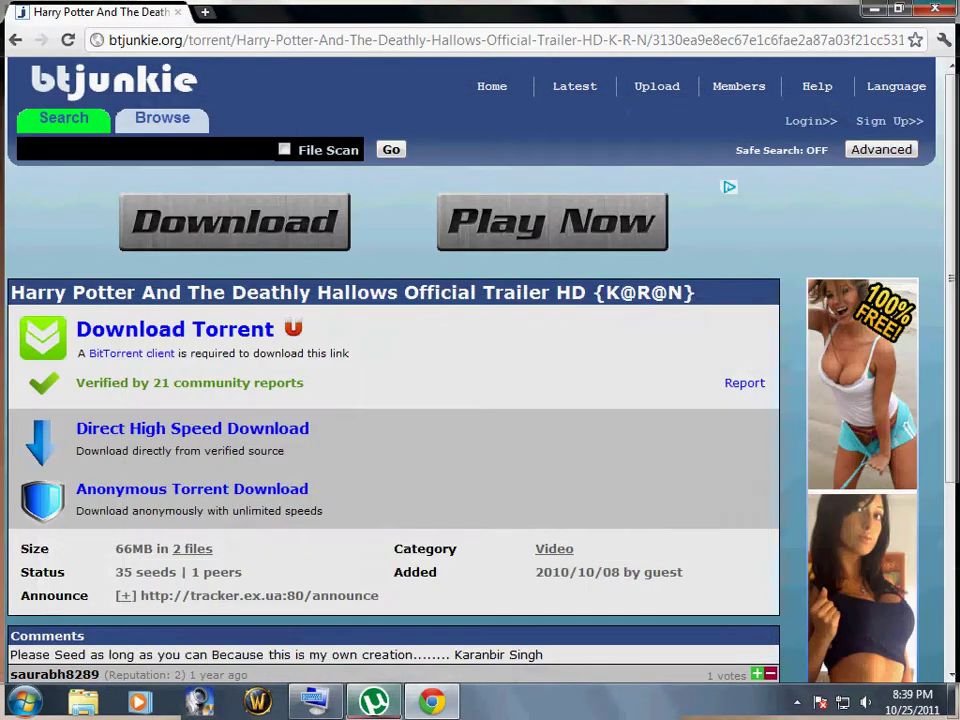
{"action": "triple_click", "coordinate": [340, 329]}
{"action": "triple_click", "coordinate": [340, 329]}
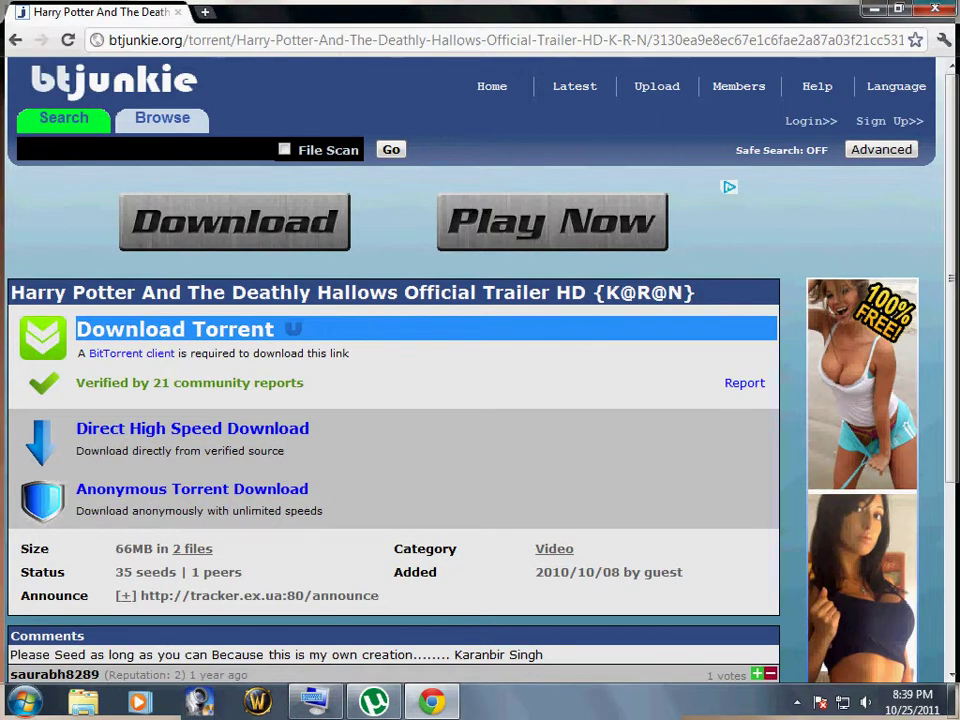
{"action": "left_click", "coordinate": [175, 329]}
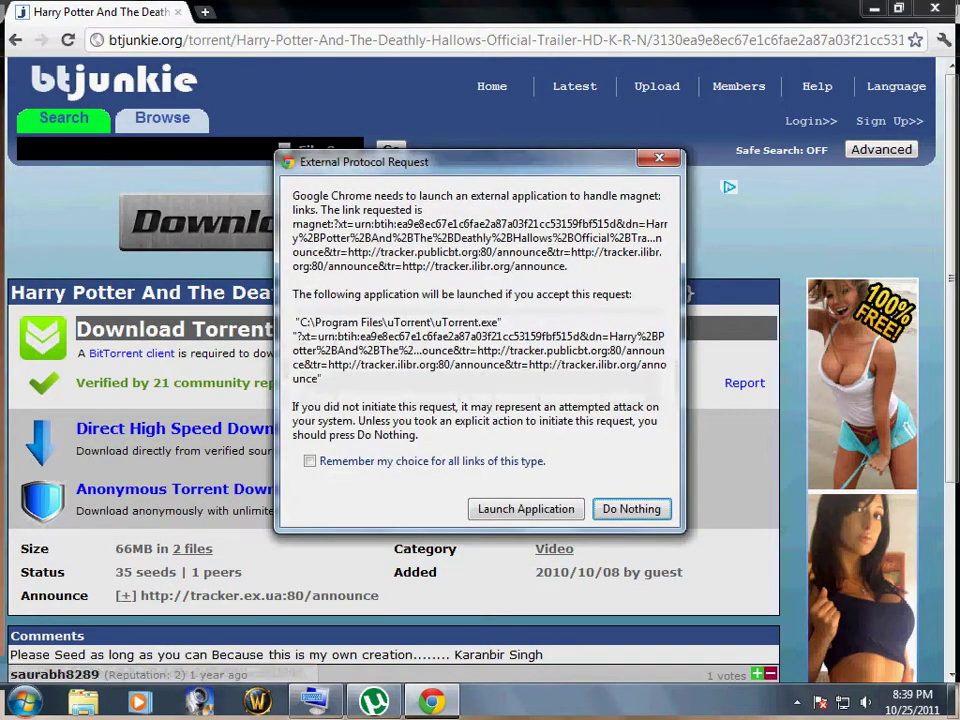
{"action": "left_click", "coordinate": [526, 509]}
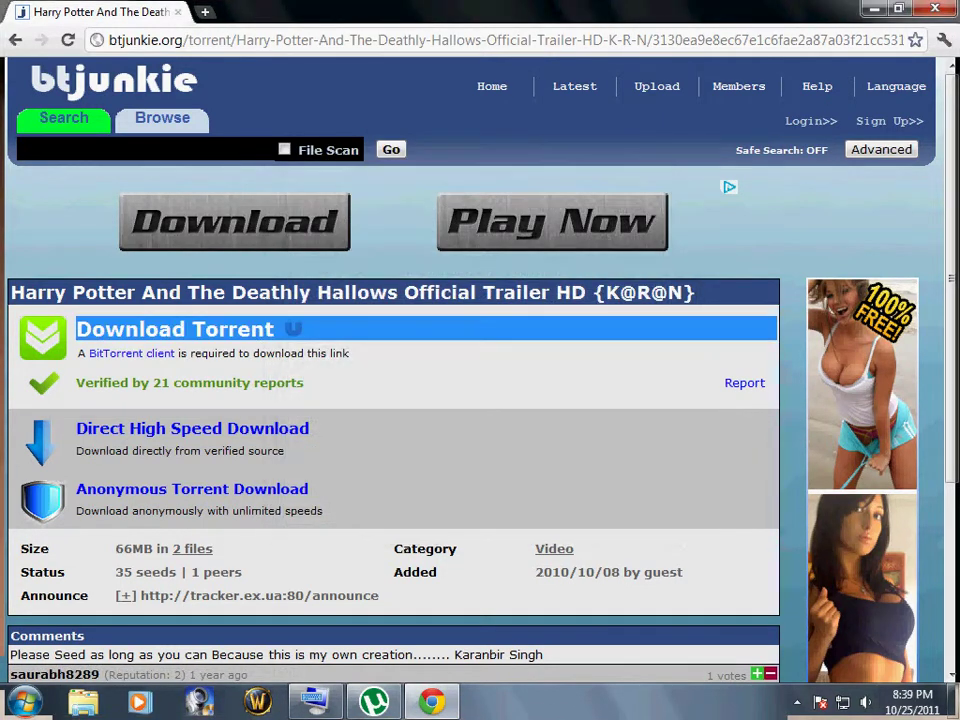
Step: Go to google.com, search for "winrar" and open the "WinRAR - Free Download" result from soft32.com
{"action": "key", "text": "ctrl+l"}
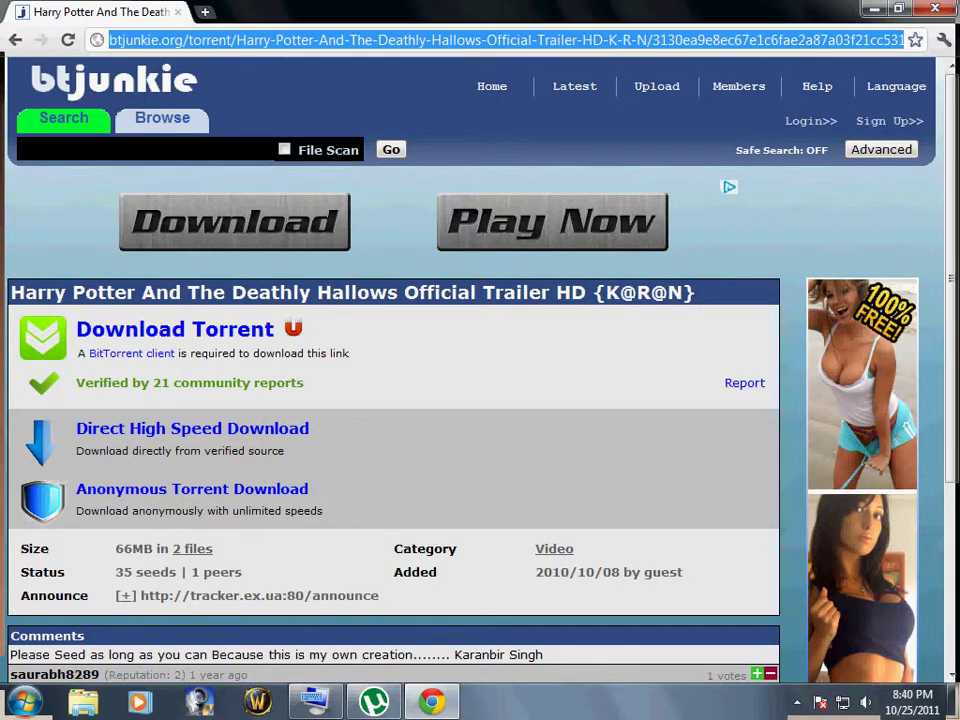
{"action": "type", "text": "google.com"}
{"action": "key", "text": "Return"}
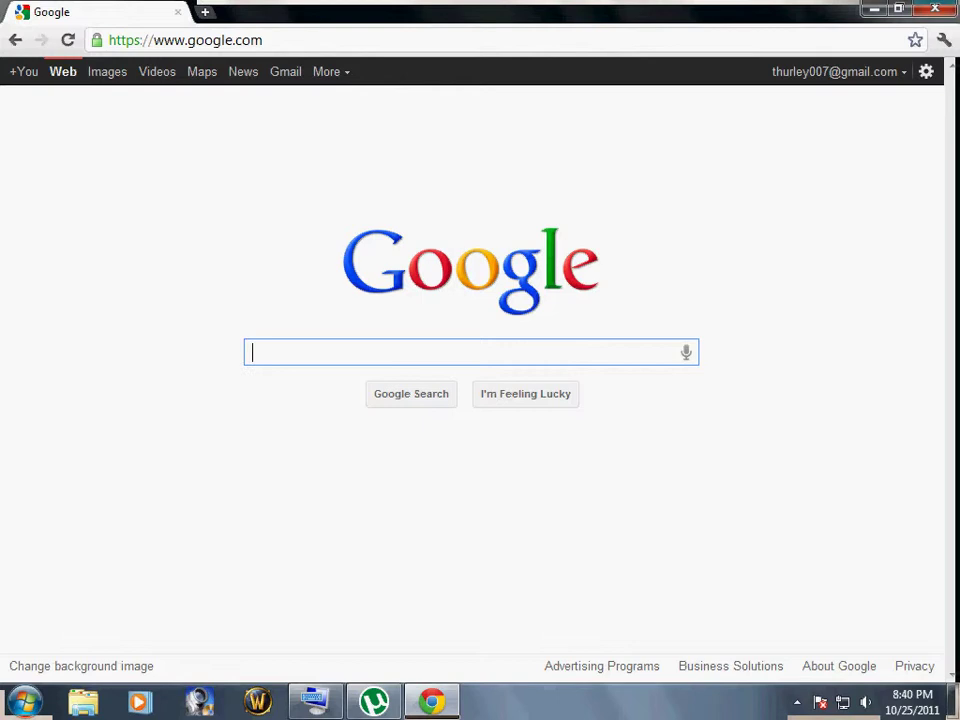
{"action": "type", "text": "winrar"}
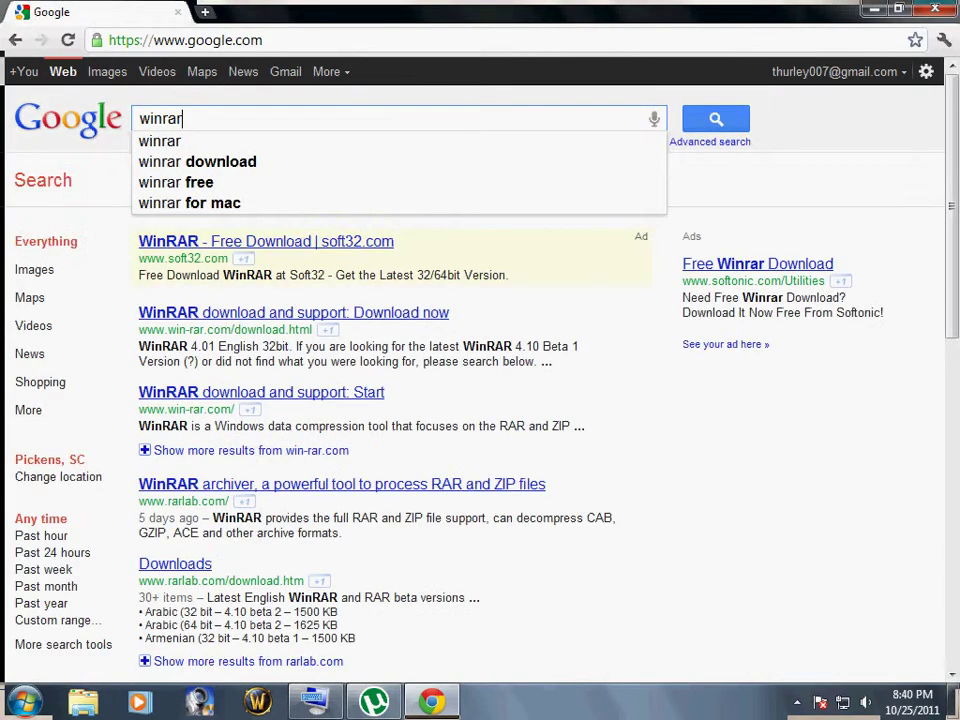
{"action": "key", "text": "Return"}
{"action": "left_click", "coordinate": [266, 242]}
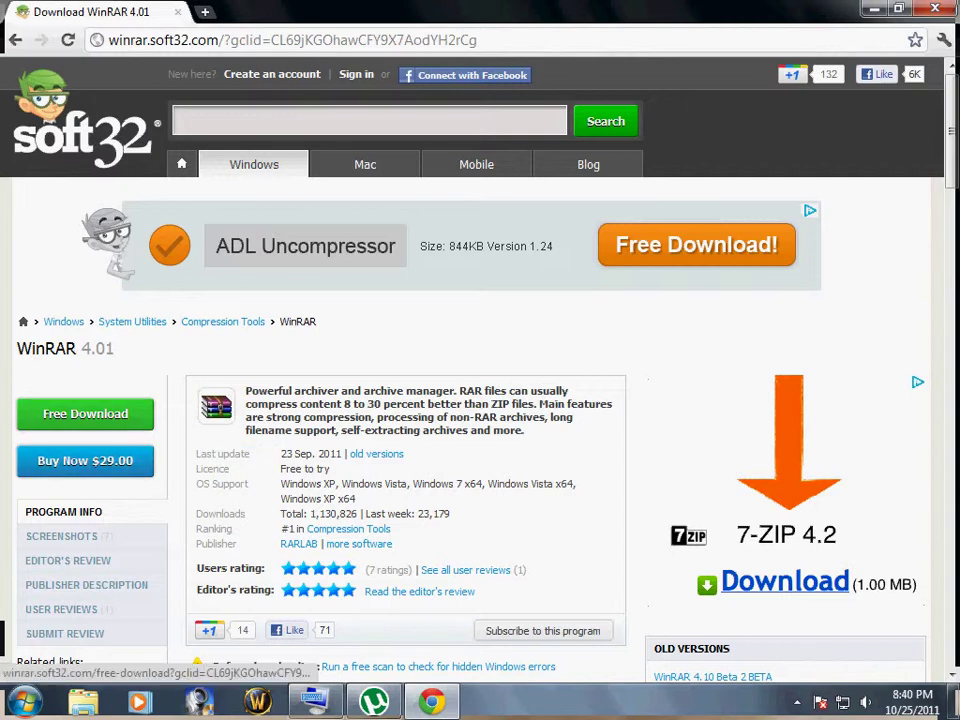
Step: View the download options on Soft32's WinRAR 4.01 free download page and return to the WinRAR product page
{"action": "left_click", "coordinate": [85, 414]}
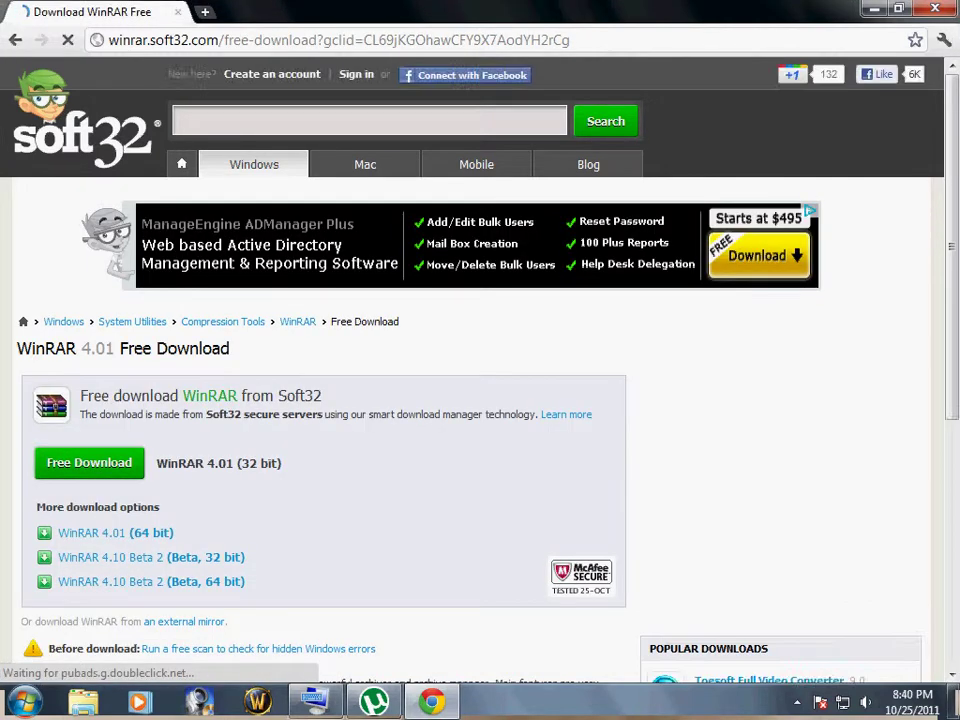
{"action": "scroll", "coordinate": [150, 464], "scroll_direction": "down", "scroll_amount": 1}
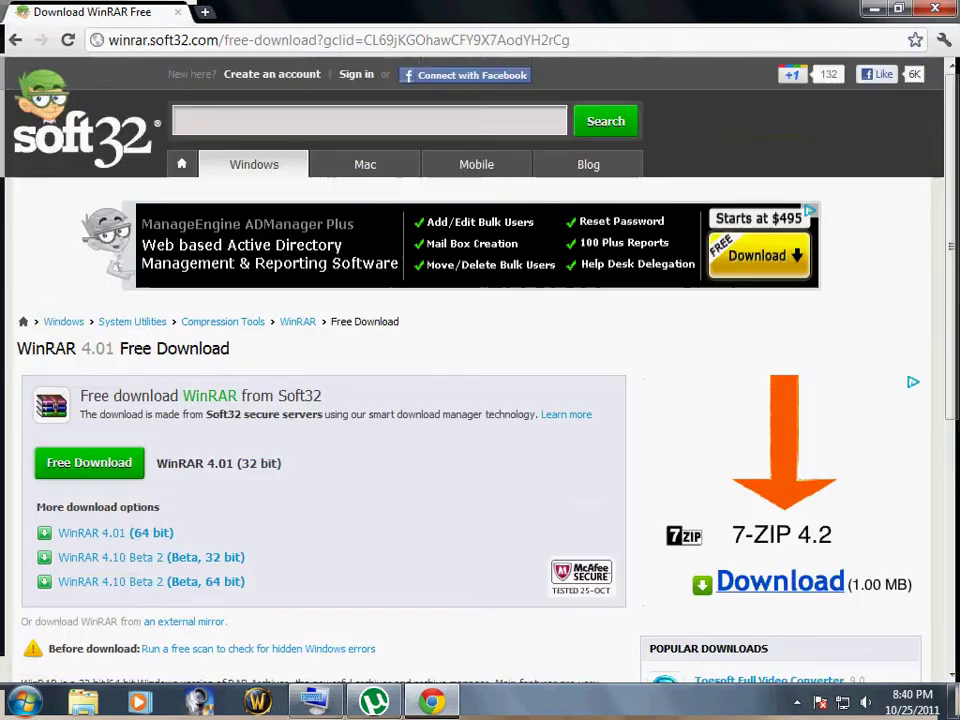
{"action": "scroll", "coordinate": [85, 130], "scroll_direction": "up", "scroll_amount": 1}
{"action": "scroll", "coordinate": [85, 130], "scroll_direction": "down", "scroll_amount": 2}
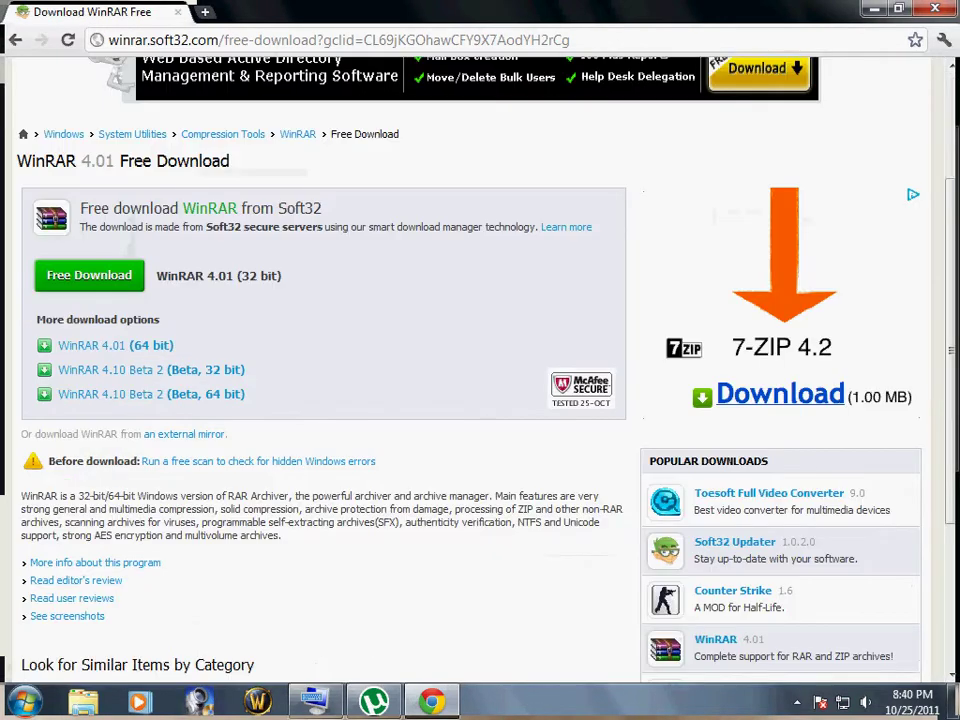
{"action": "left_click", "coordinate": [15, 40]}
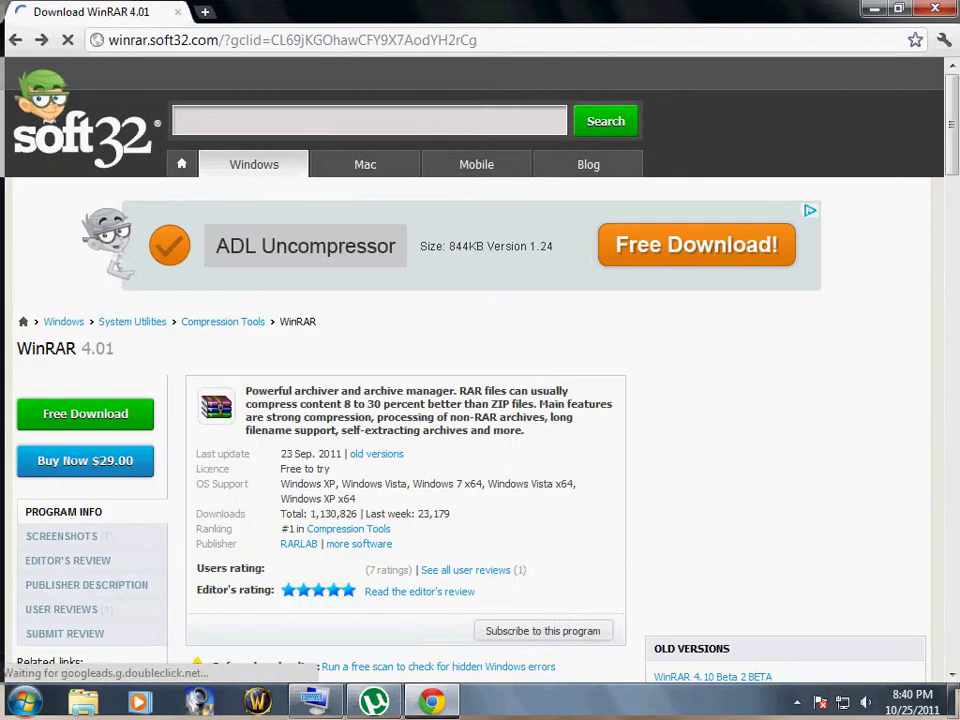
{"action": "scroll", "coordinate": [480, 370], "scroll_direction": "down", "scroll_amount": 1}
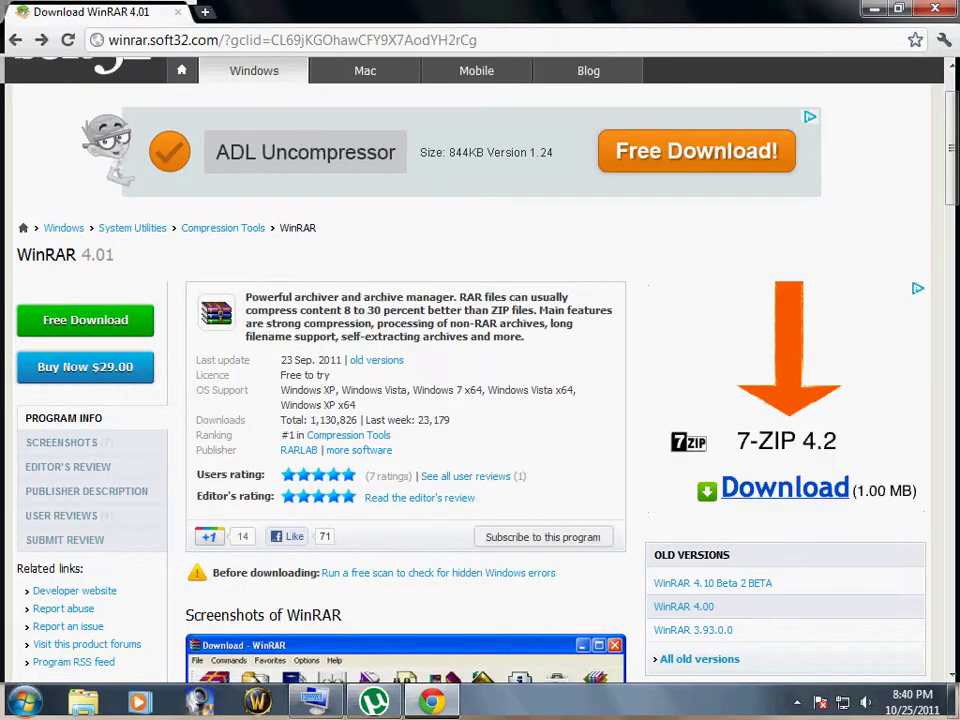
Step: Switch to µTorrent and look over the commands available for the Harry Potter torrent
{"action": "left_click", "coordinate": [431, 702]}
{"action": "left_click", "coordinate": [431, 702]}
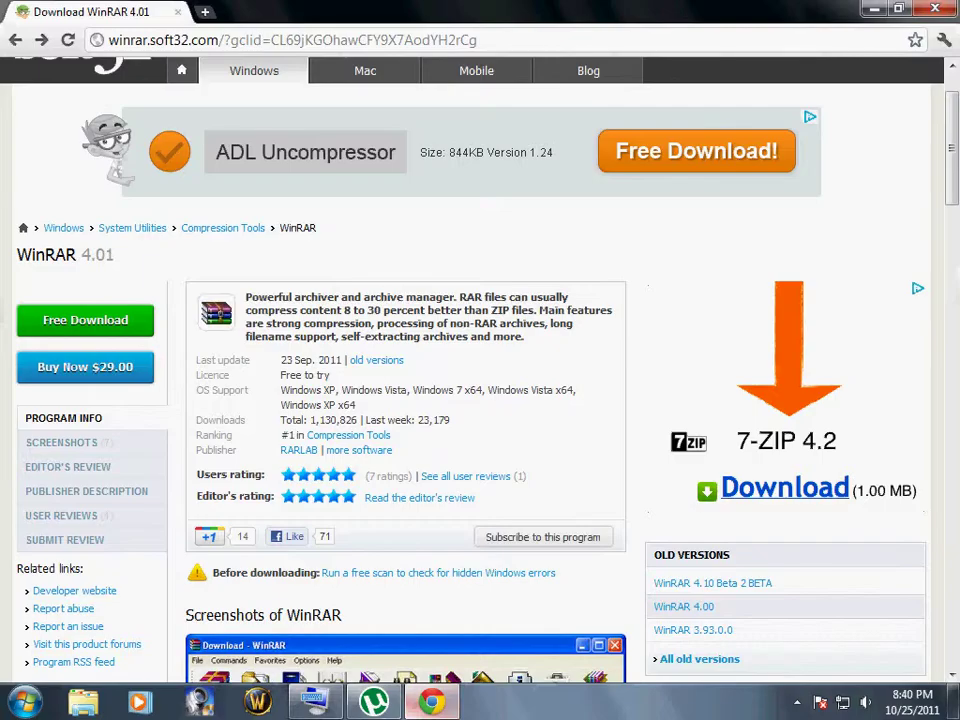
{"action": "left_click", "coordinate": [374, 702]}
{"action": "left_click", "coordinate": [527, 203]}
{"action": "right_click", "coordinate": [529, 200]}
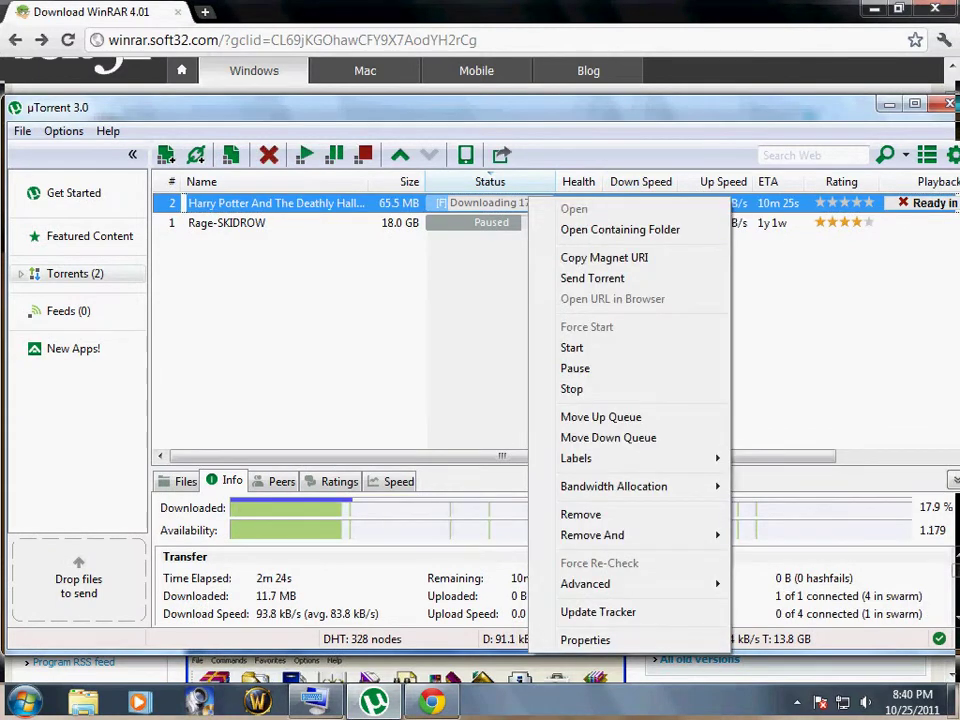
{"action": "left_click", "coordinate": [487, 290]}
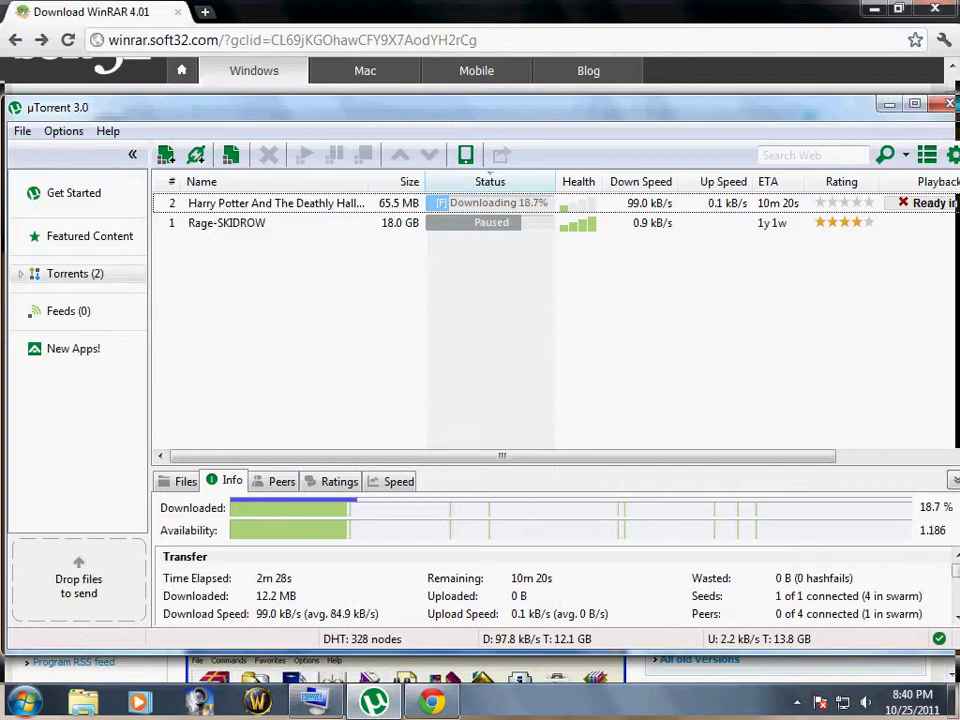
Step: Move the µTorrent window slightly upward and minimize the browser window behind it
{"action": "right_click", "coordinate": [630, 107]}
{"action": "mouse_move", "coordinate": [630, 107]}
{"action": "left_mouse_down"}
{"action": "mouse_move", "coordinate": [642, 87]}
{"action": "mouse_move", "coordinate": [621, 89]}
{"action": "mouse_move", "coordinate": [633, 86]}
{"action": "left_mouse_up"}
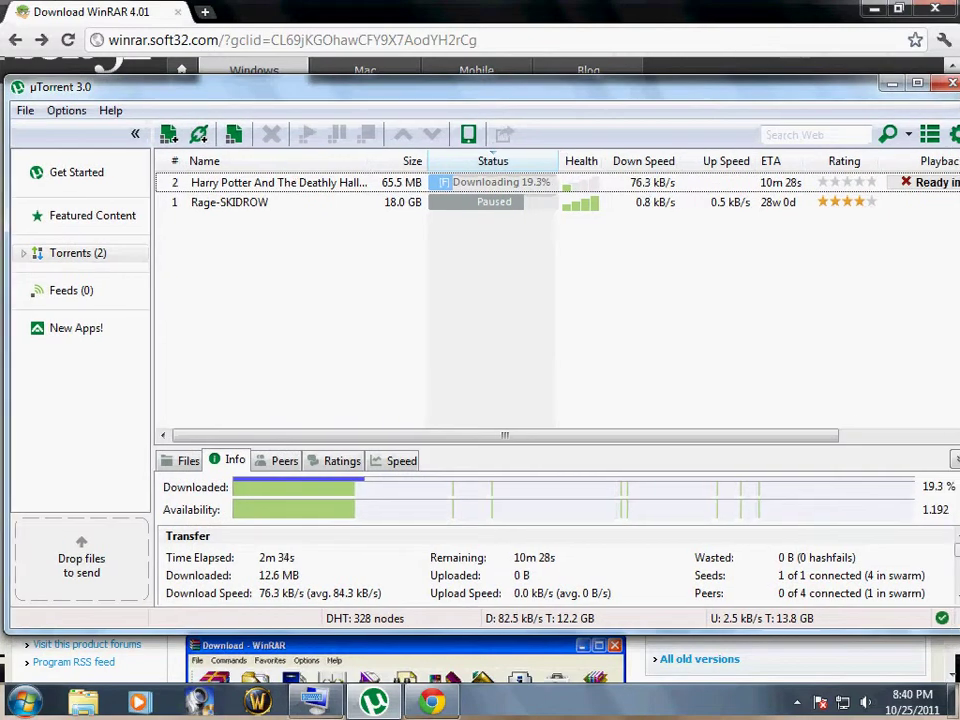
{"action": "double_click", "coordinate": [480, 40]}
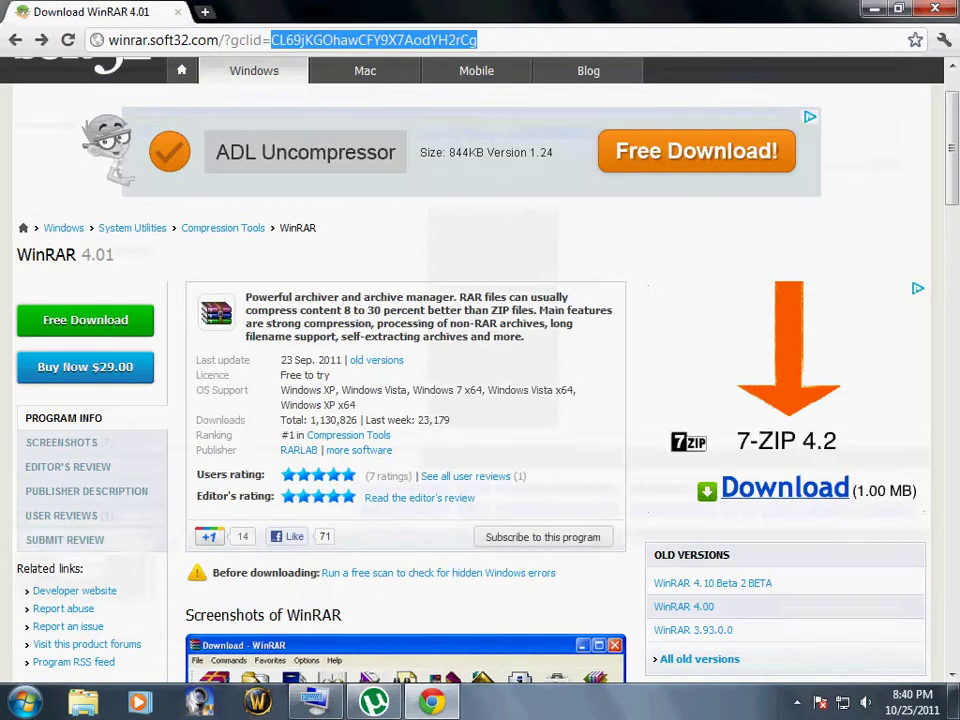
{"action": "left_click", "coordinate": [480, 40]}
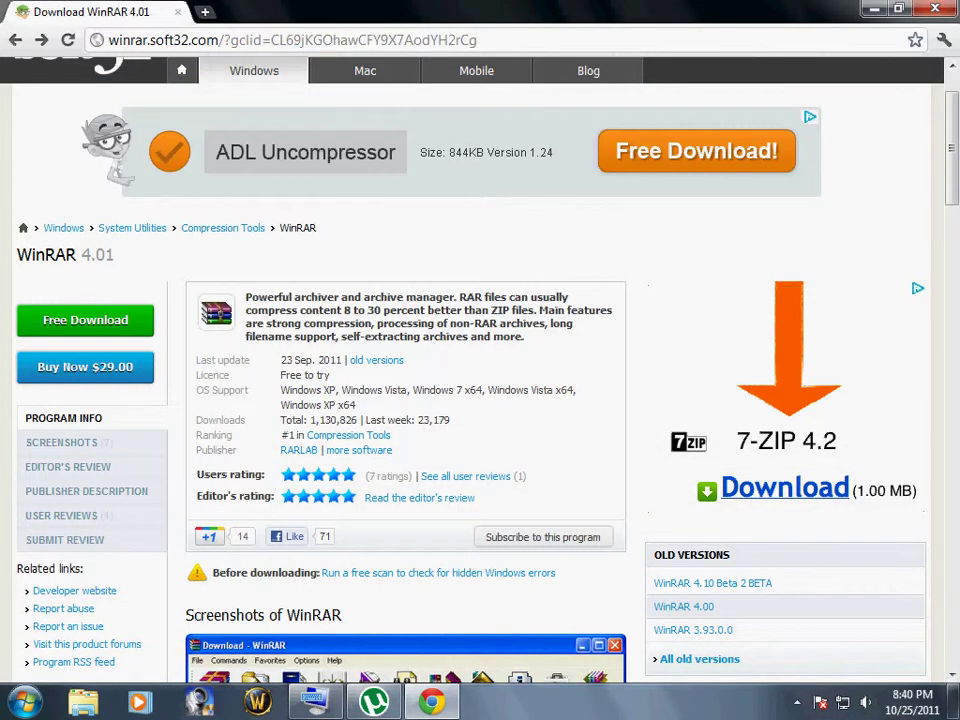
{"action": "left_click", "coordinate": [432, 701]}
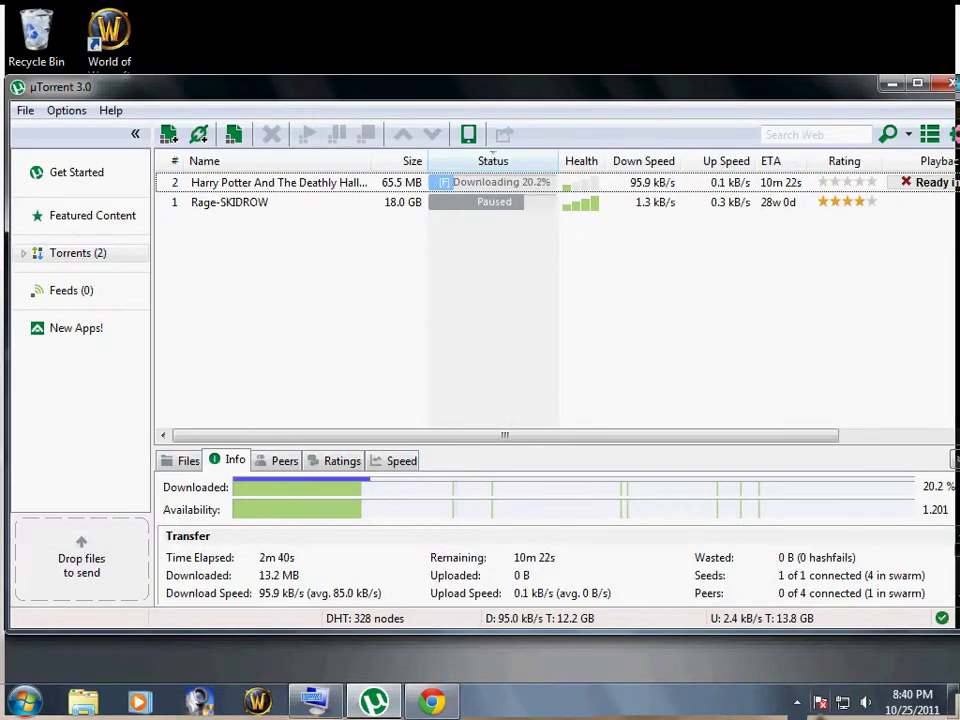
{"action": "left_click", "coordinate": [796, 703]}
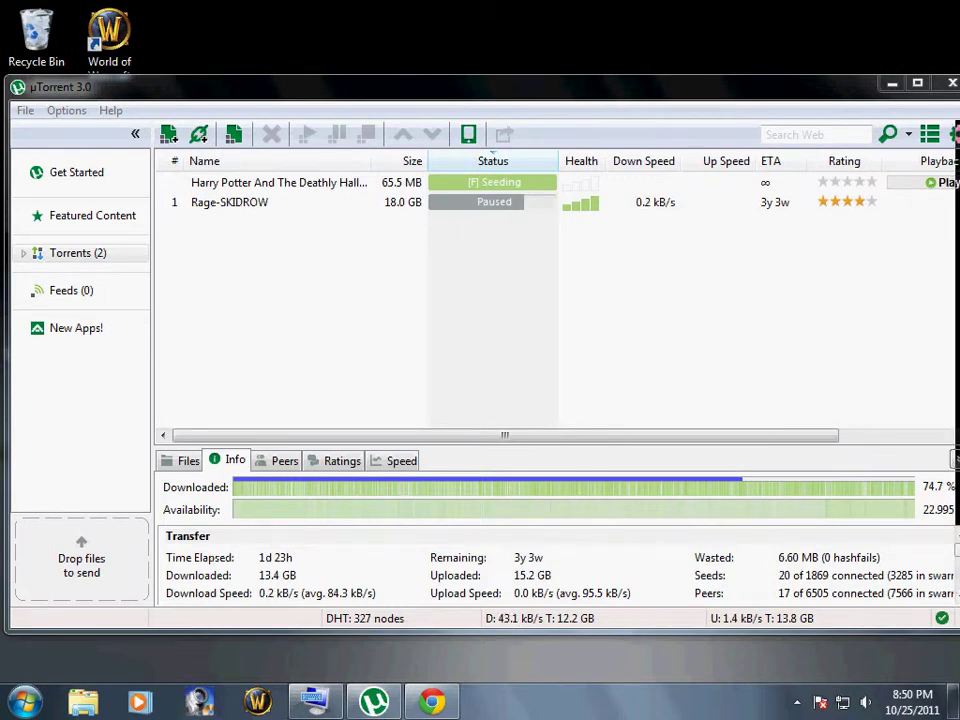
Step: Open the folder containing the downloaded Harry Potter trailer torrent's files
{"action": "right_click", "coordinate": [471, 183]}
{"action": "left_click", "coordinate": [561, 212]}
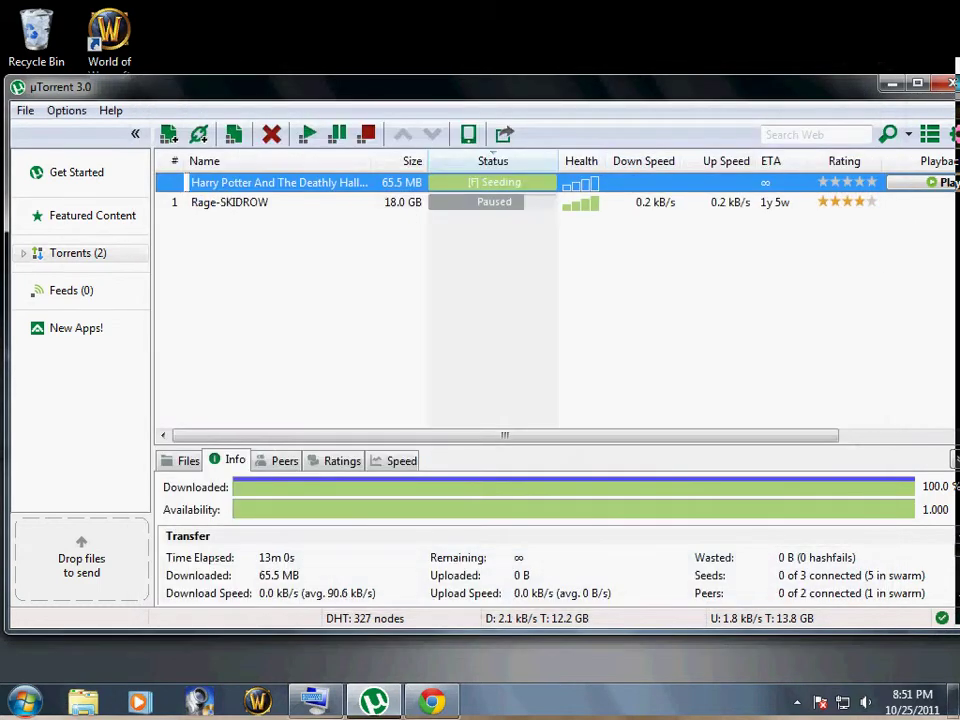
{"action": "left_click", "coordinate": [230, 202]}
{"action": "left_click", "coordinate": [279, 182]}
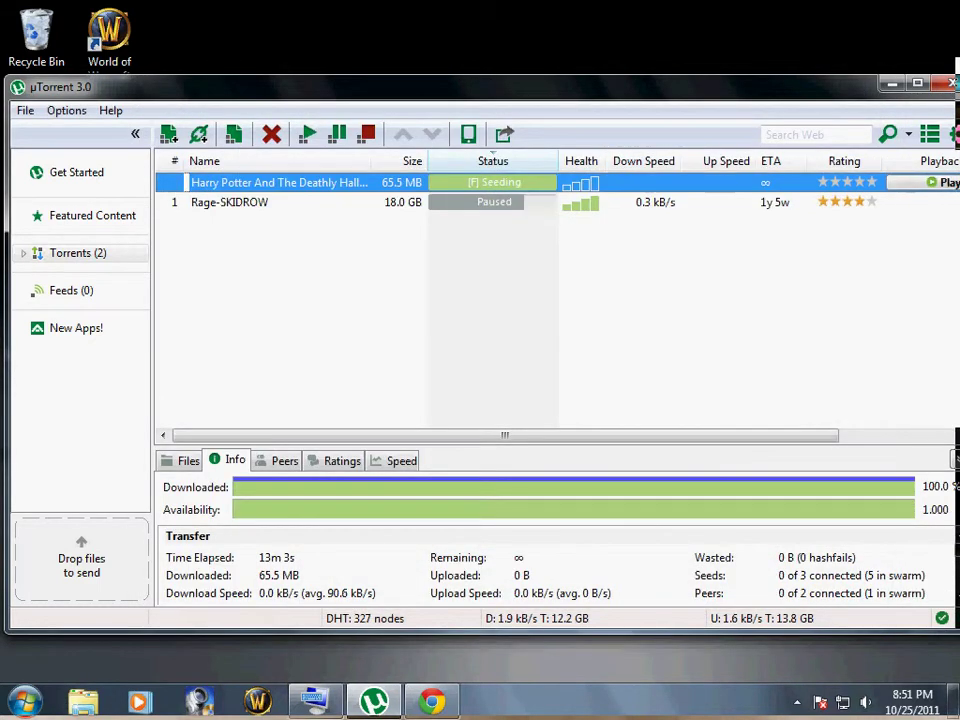
{"action": "left_click", "coordinate": [400, 300]}
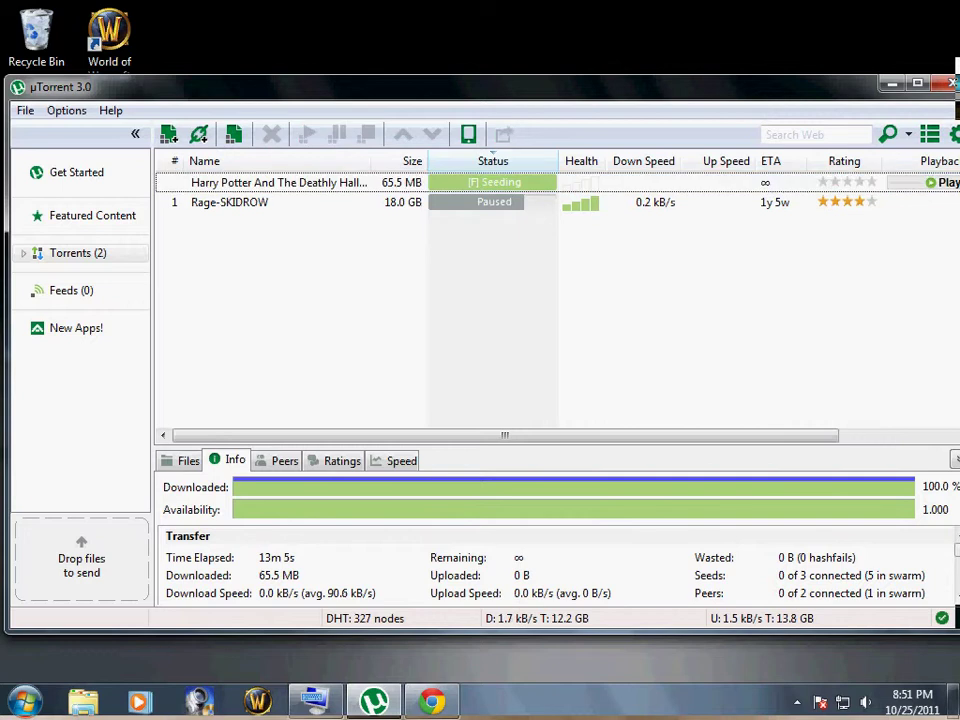
{"action": "key", "text": "ctrl+a"}
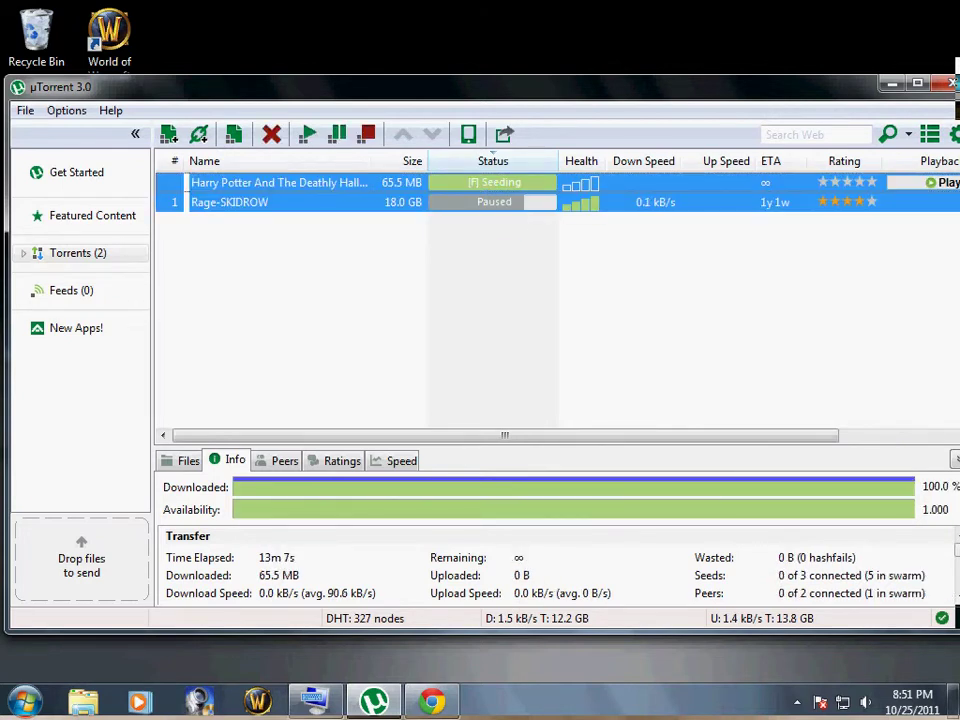
{"action": "left_click_drag", "start_coordinate": [456, 269], "coordinate": [398, 185]}
{"action": "left_click_drag", "start_coordinate": [417, 255], "coordinate": [393, 190]}
{"action": "left_click", "coordinate": [375, 240]}
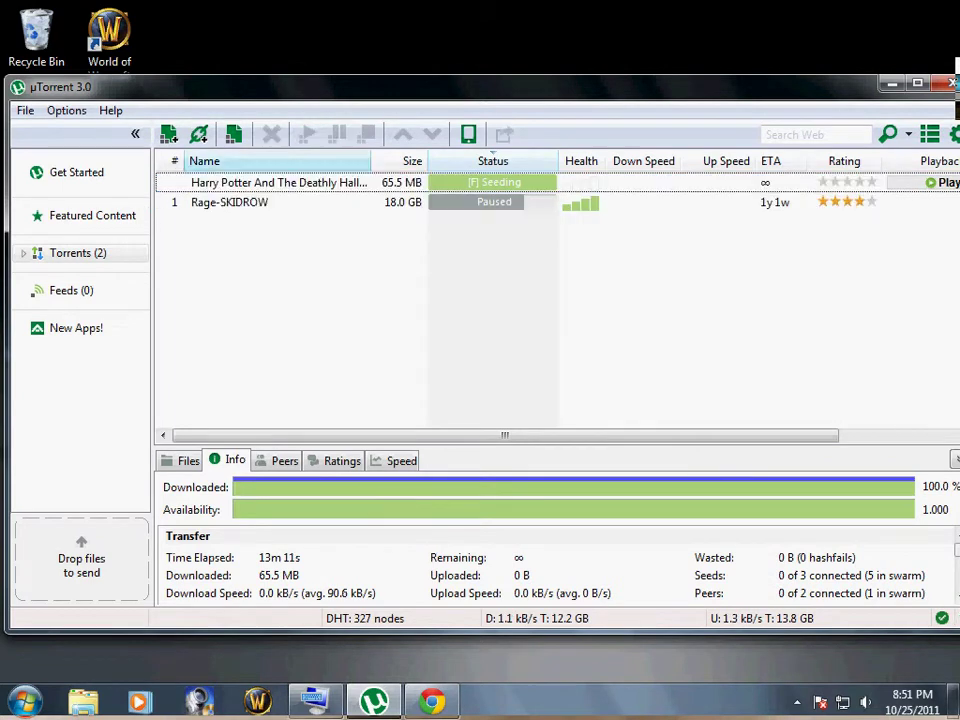
{"action": "left_click_drag", "start_coordinate": [346, 219], "coordinate": [332, 178]}
{"action": "left_click_drag", "start_coordinate": [366, 242], "coordinate": [350, 182]}
{"action": "left_click", "coordinate": [366, 248]}
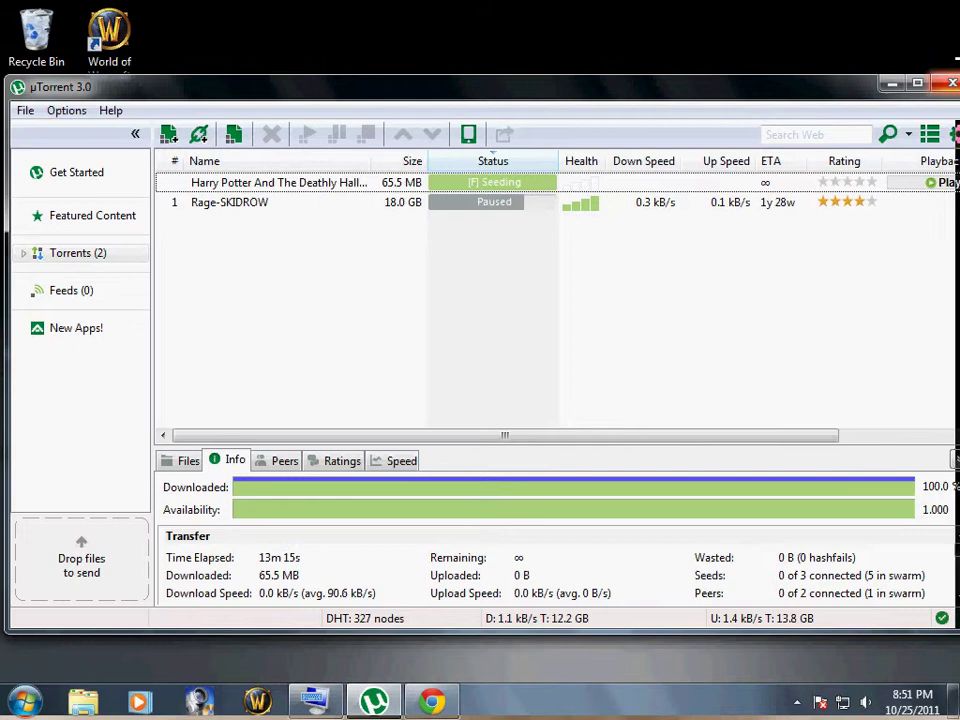